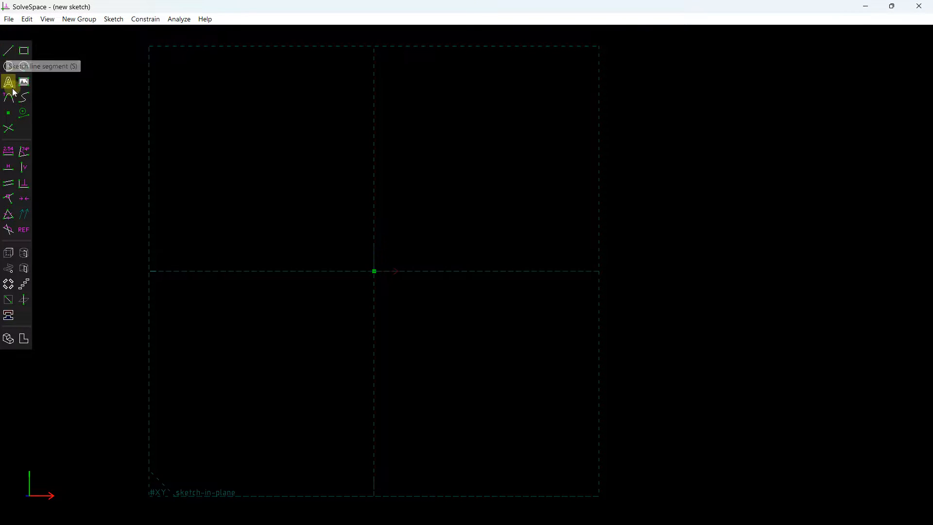
Draw a rectangle around the origin and a chain of three connected line segments above it
left_click(23, 50)
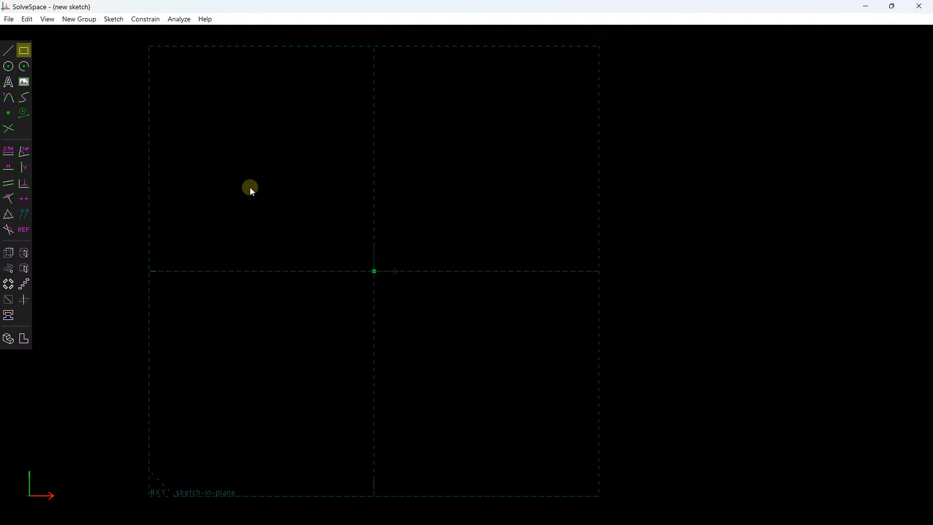
left_click(226, 157)
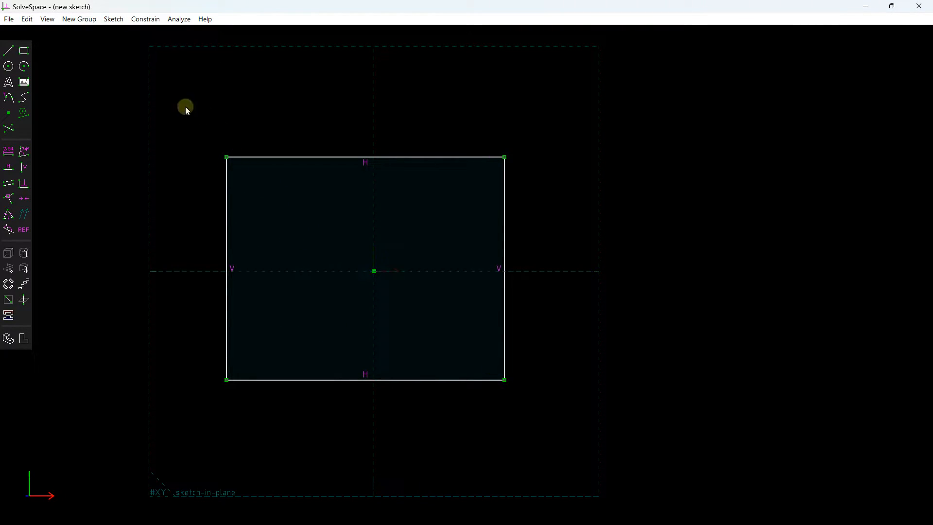
left_click(9, 53)
left_click(277, 112)
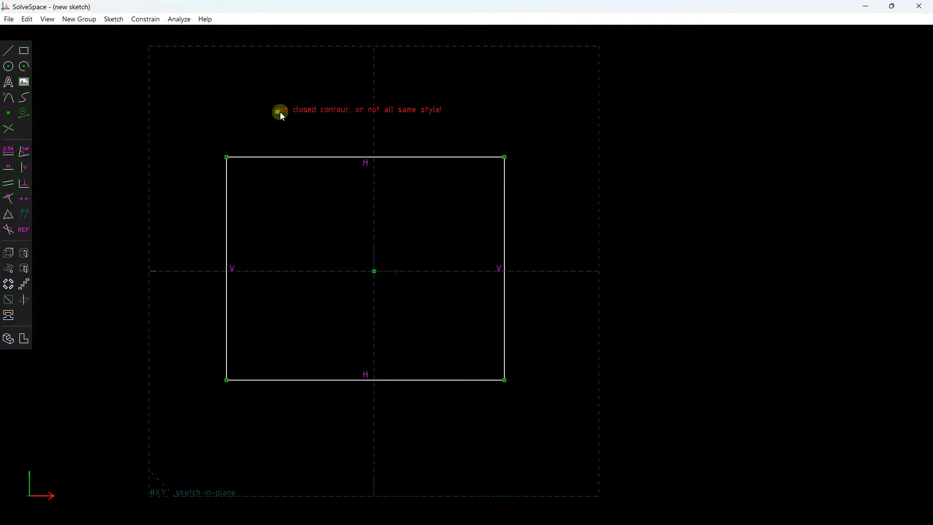
left_click(495, 54)
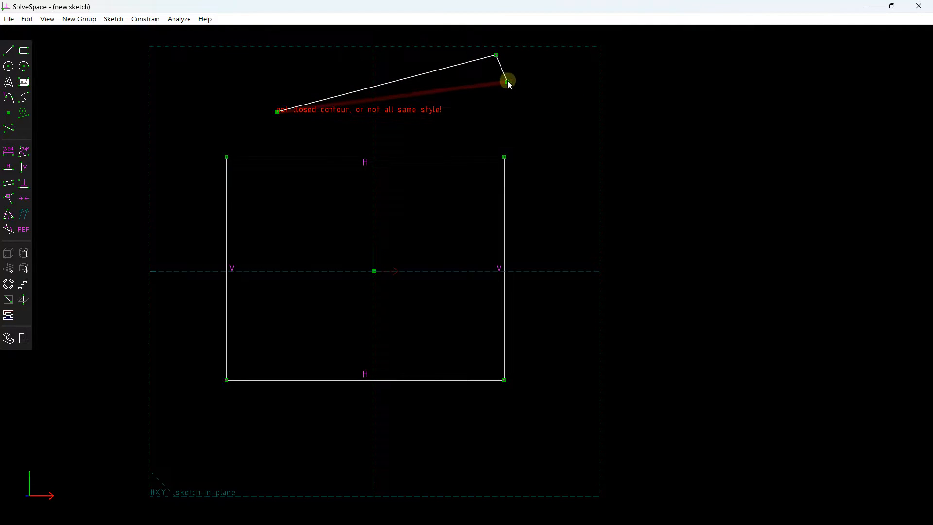
mouse_move(508, 79)
right_mouse_down()
mouse_move(478, 101)
mouse_move(458, 155)
right_mouse_up()
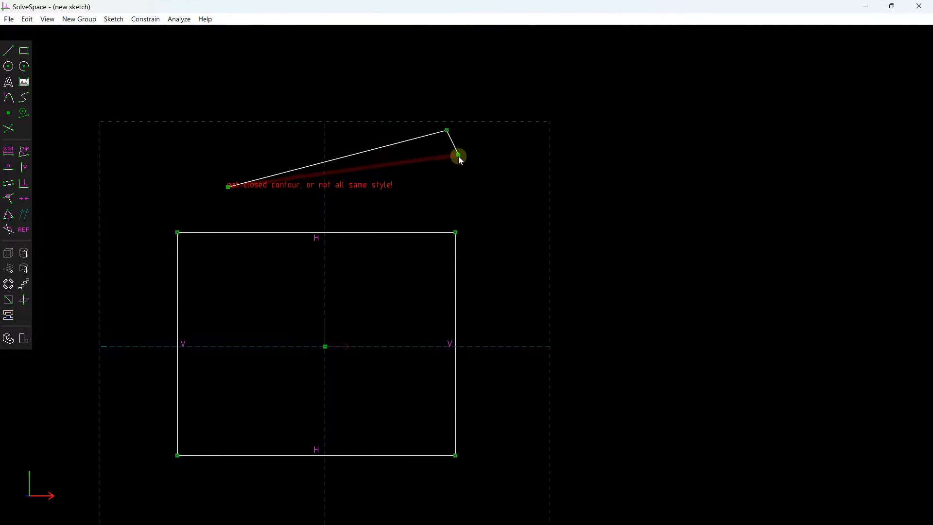
left_click(464, 67)
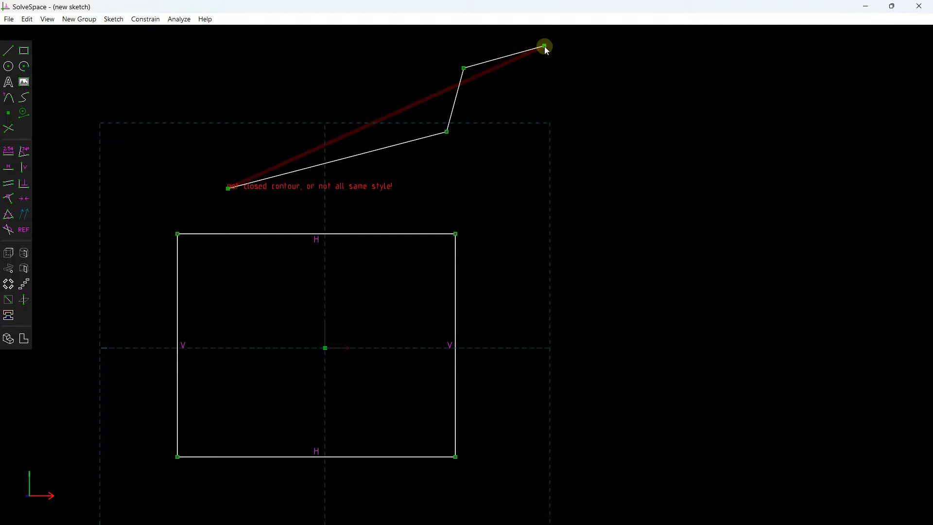
Reshape the rectangle by moving its upper-left corner outward and downward
middle_click_drag(523, 108, 527, 116)
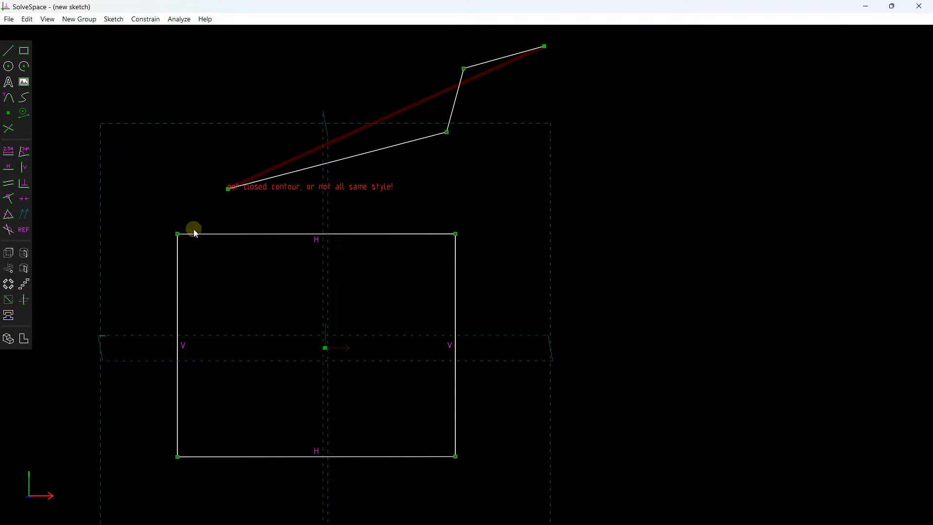
left_click_drag(177, 234, 159, 243)
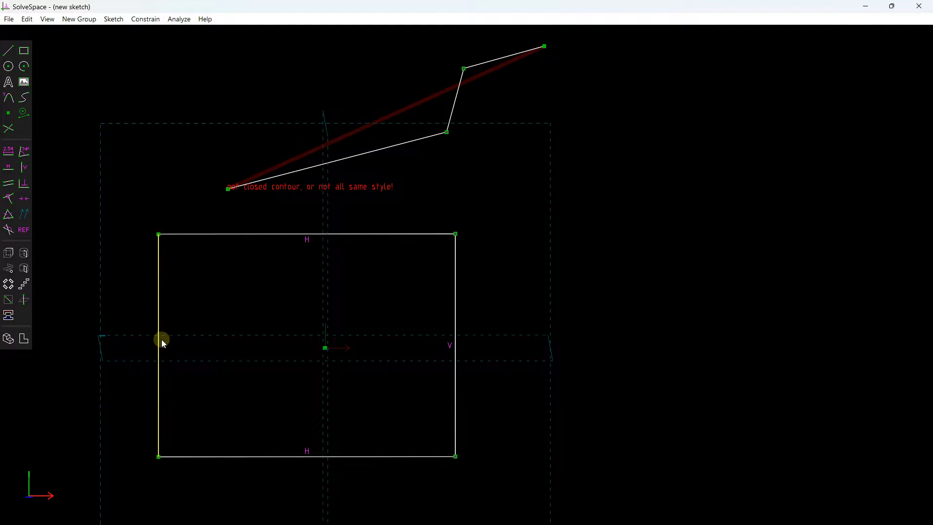
left_click(305, 236)
key("h")
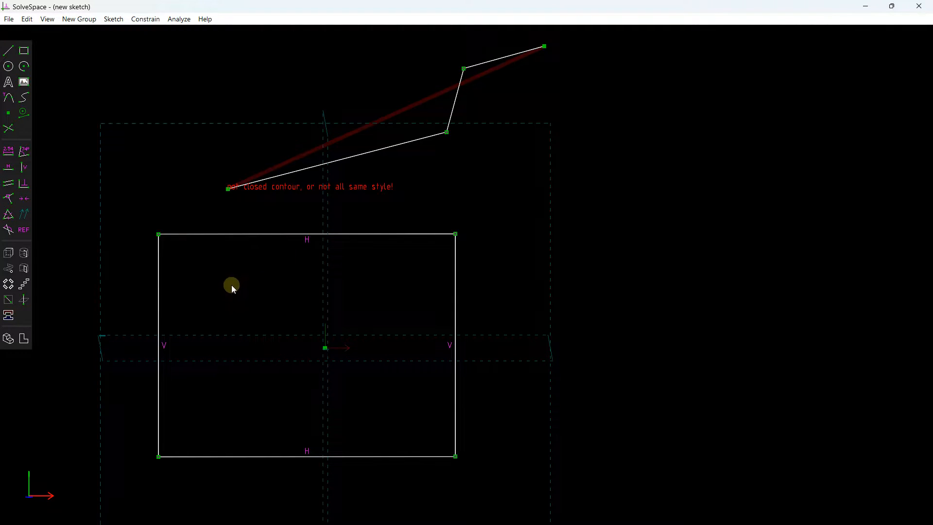
left_click_drag(160, 234, 173, 275)
left_click(313, 165)
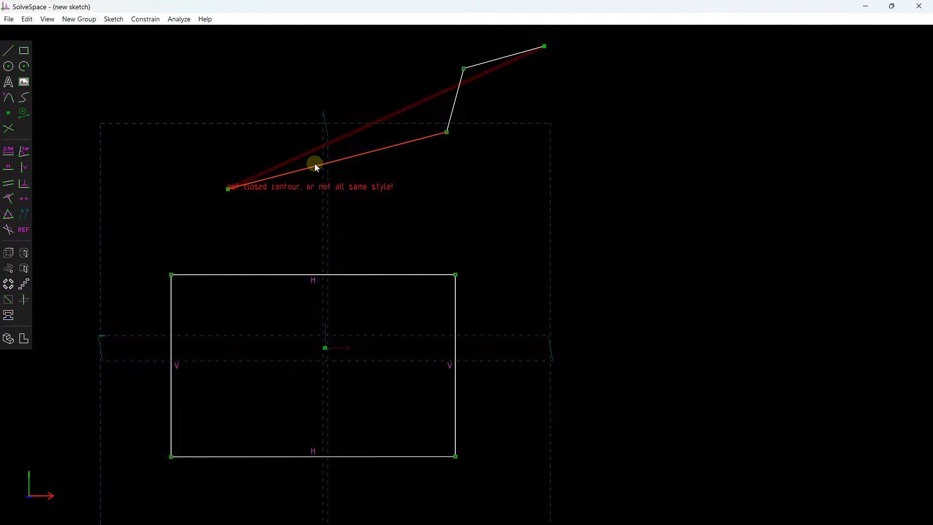
left_click(9, 157)
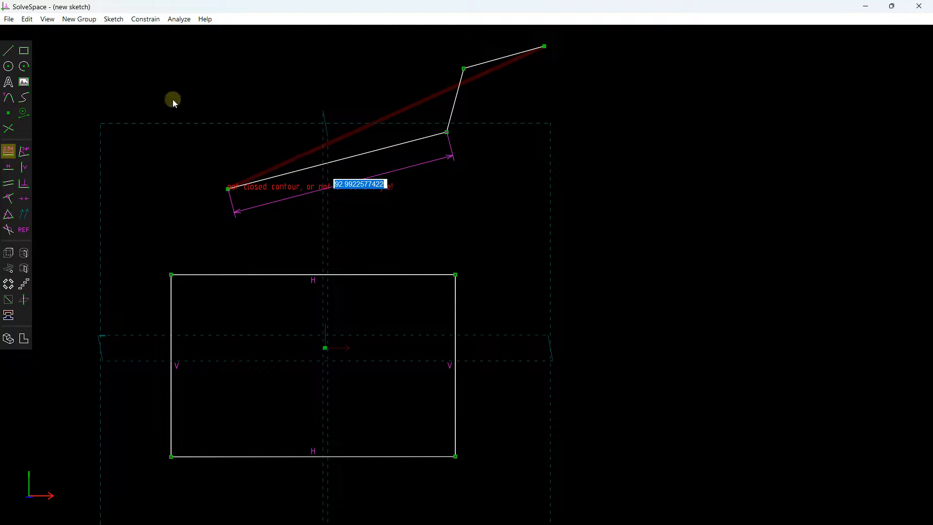
left_click(26, 19)
left_click(36, 32)
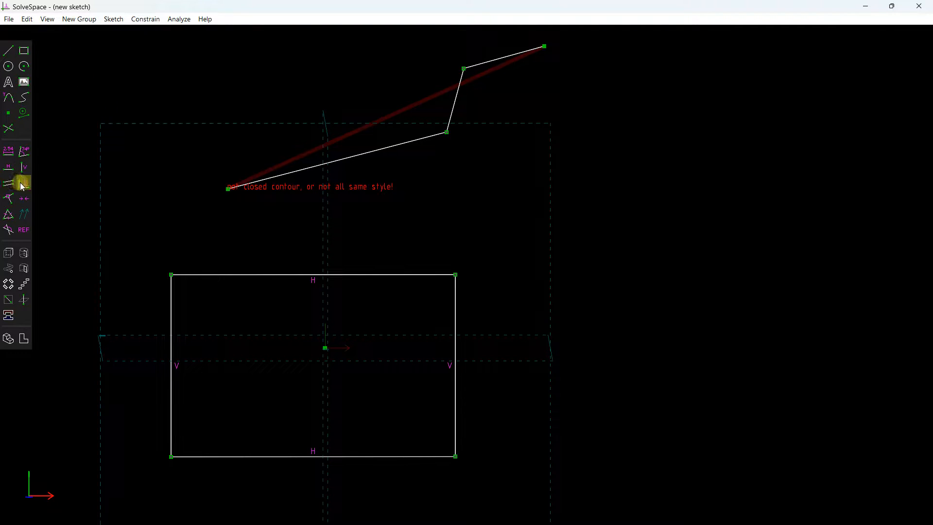
Constrain the chain's long first line to horizontal and its short middle line to vertical
left_click(307, 167)
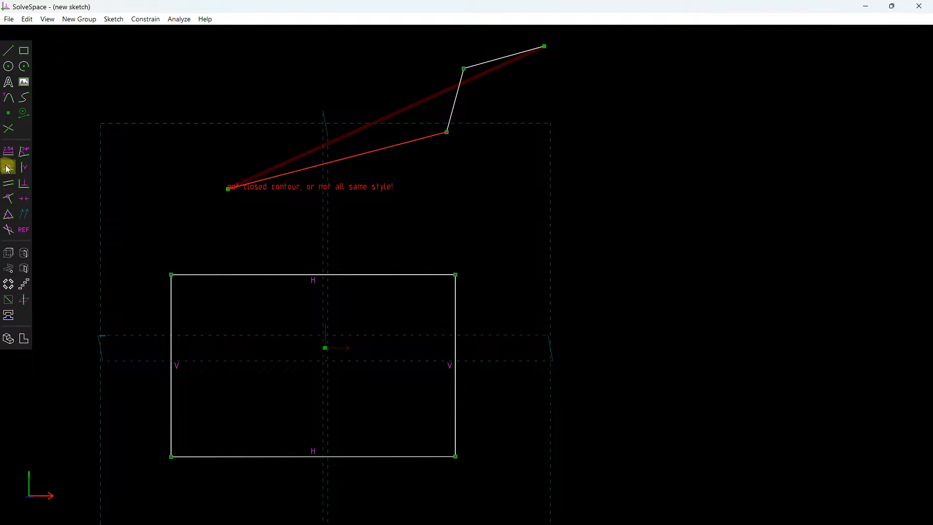
left_click(8, 167)
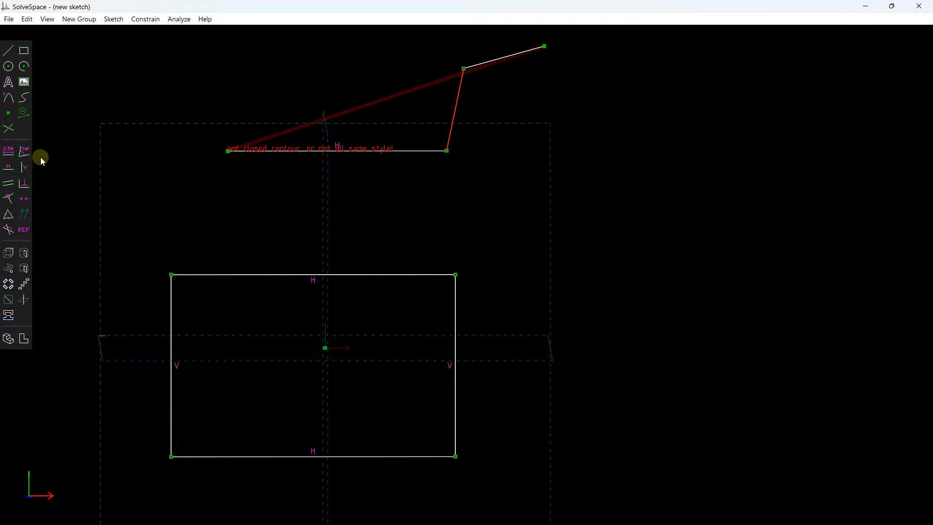
left_click(24, 167)
mouse_move(516, 57)
left_mouse_down()
mouse_move(541, 53)
mouse_move(518, 125)
mouse_move(534, 57)
left_mouse_up()
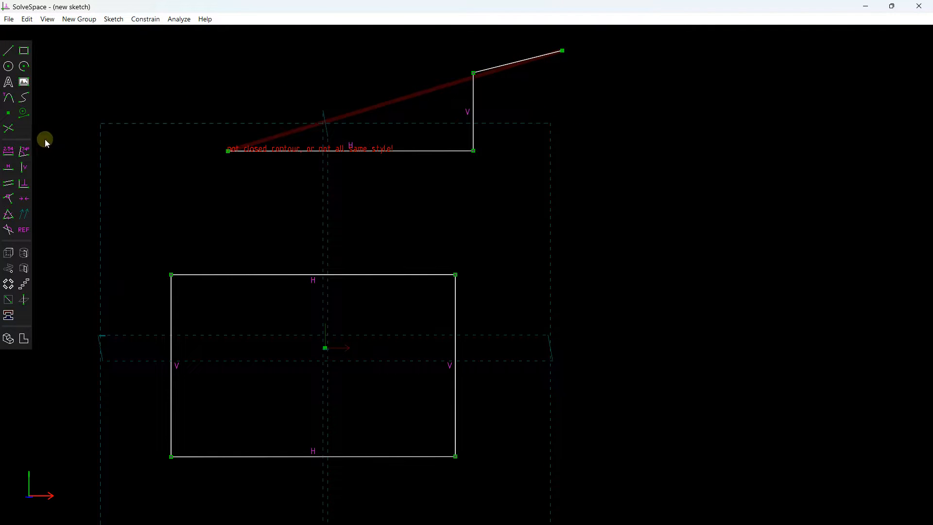
Constrain the angle between the chain's vertical line and its sloped end line to 120°
left_click(510, 65)
left_click(474, 123)
left_click(24, 151)
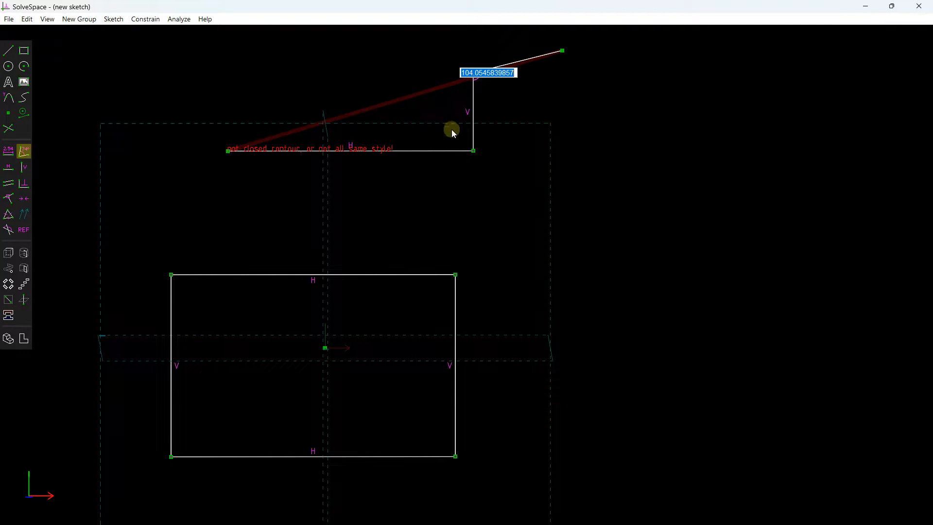
type("120")
key("Return")
Reposition the chain's lines and free endpoint to test the constraints, and show the Property Browser
left_click_drag(516, 62, 546, 46)
key("Tab")
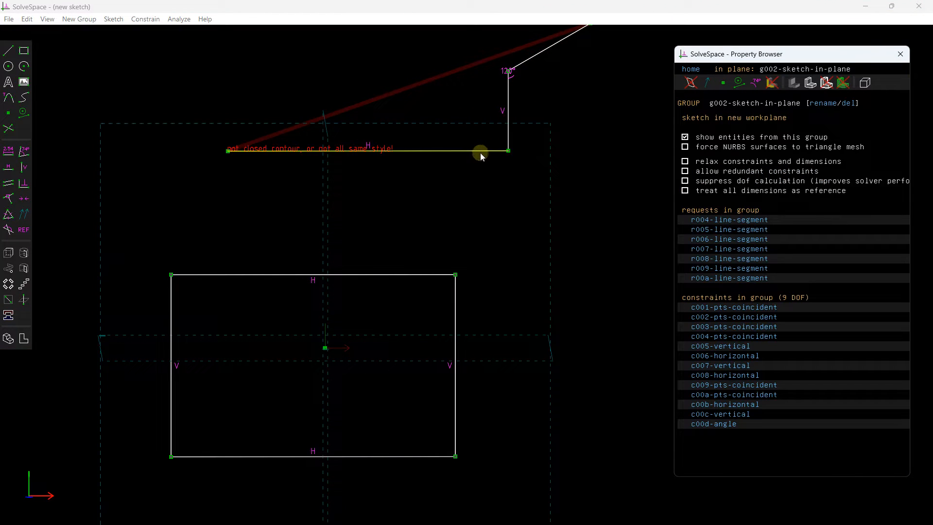
left_click_drag(480, 152, 385, 194)
mouse_move(423, 84)
left_mouse_down()
mouse_move(433, 79)
mouse_move(471, 221)
mouse_move(411, 240)
mouse_move(523, 130)
mouse_move(433, 115)
mouse_move(414, 136)
mouse_move(558, 71)
mouse_move(604, 75)
mouse_move(596, 51)
left_mouse_up()
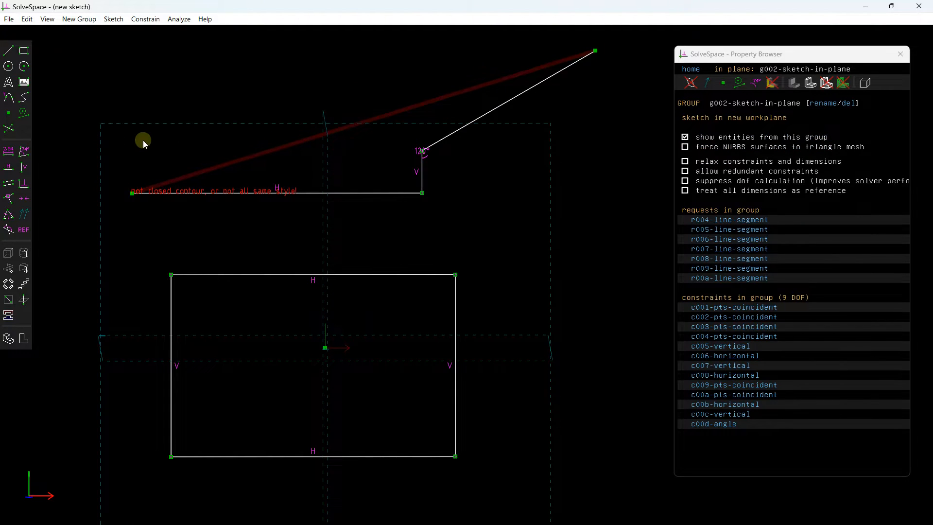
Draw a separate, slightly sloped line about 110 long to the right of the rectangle and chain
scroll(143, 140, "down", 2)
left_click(8, 50)
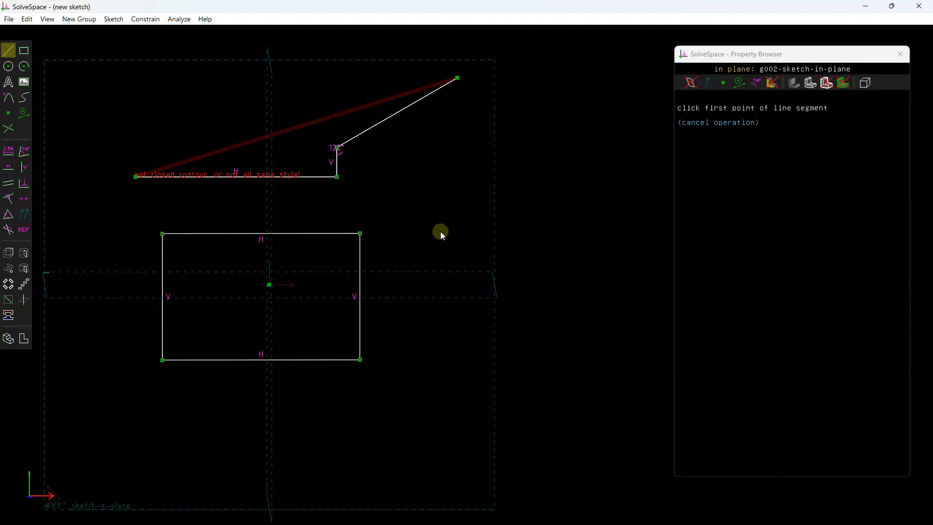
left_click(425, 209)
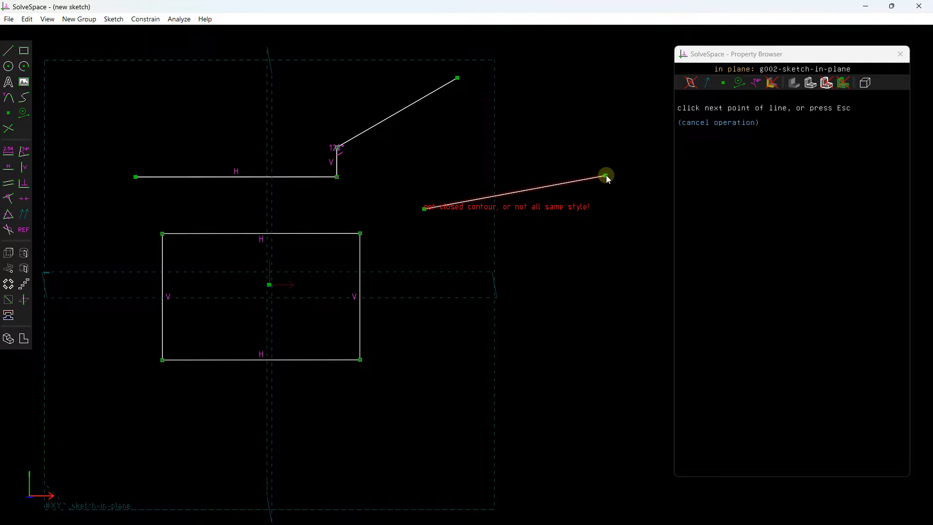
left_click(606, 176)
key("Escape")
key("Escape")
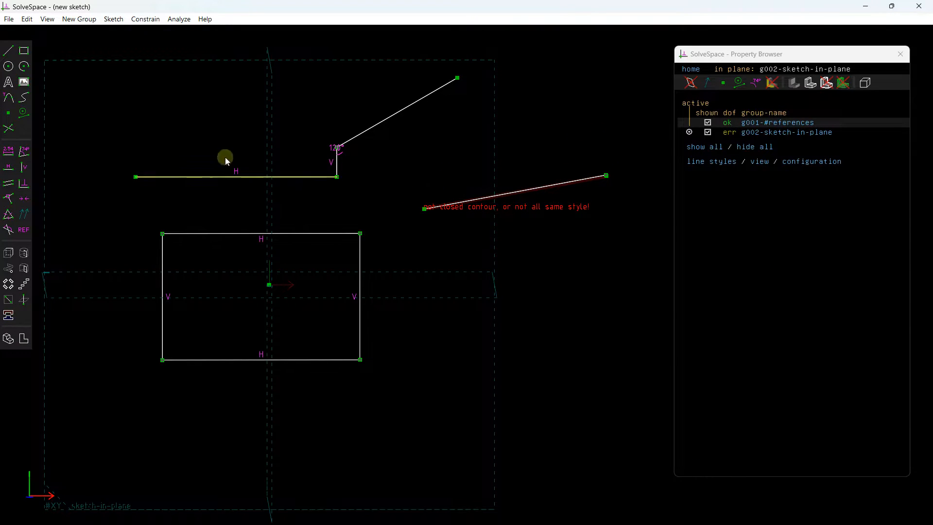
Draw a second sloped line below the separate one and delete the extra short segment at its end
left_click(7, 50)
left_click(426, 301)
left_click(642, 238)
left_click(657, 209)
key("Escape")
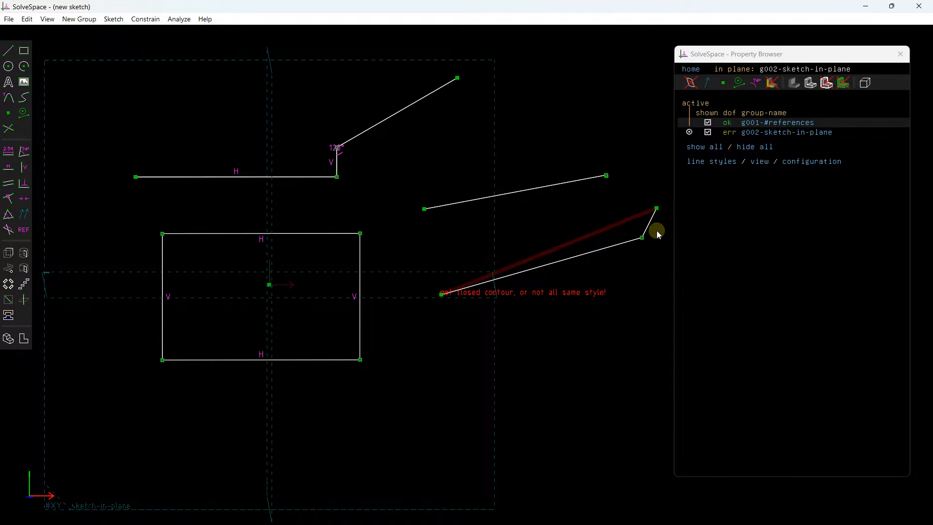
left_click(652, 222)
key("Delete")
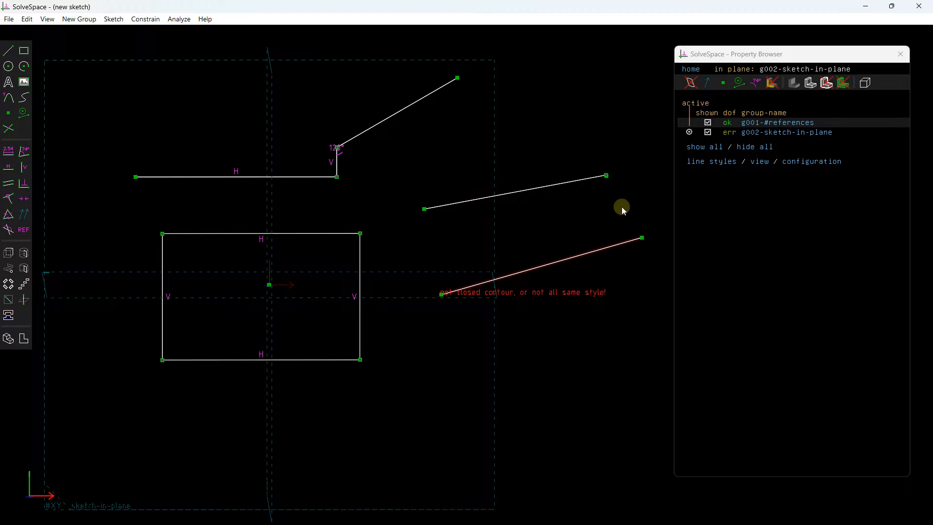
Constrain the two separate sloped lines to be parallel
left_click(554, 185)
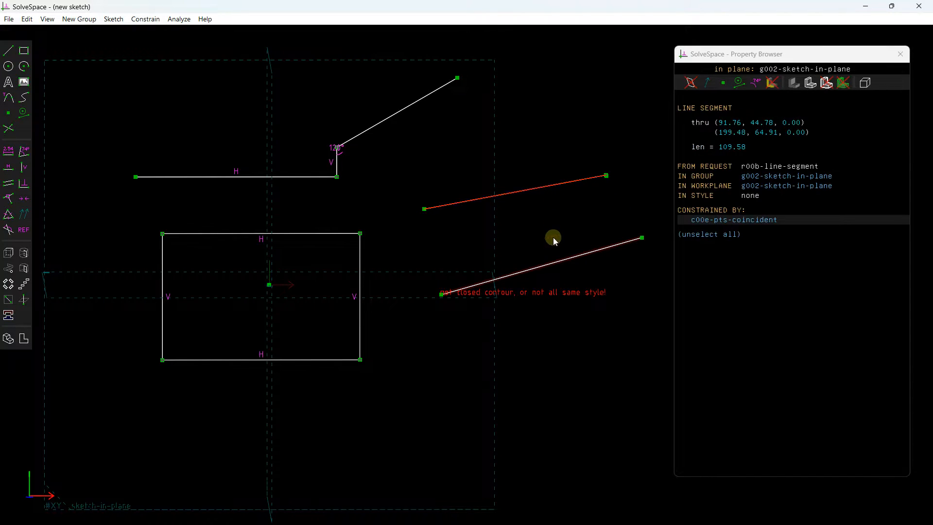
left_click(553, 260)
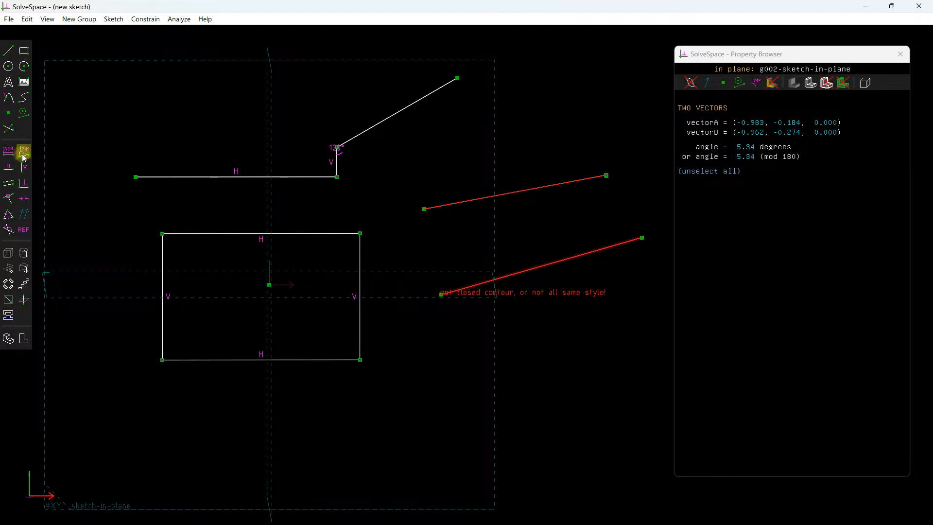
left_click(7, 186)
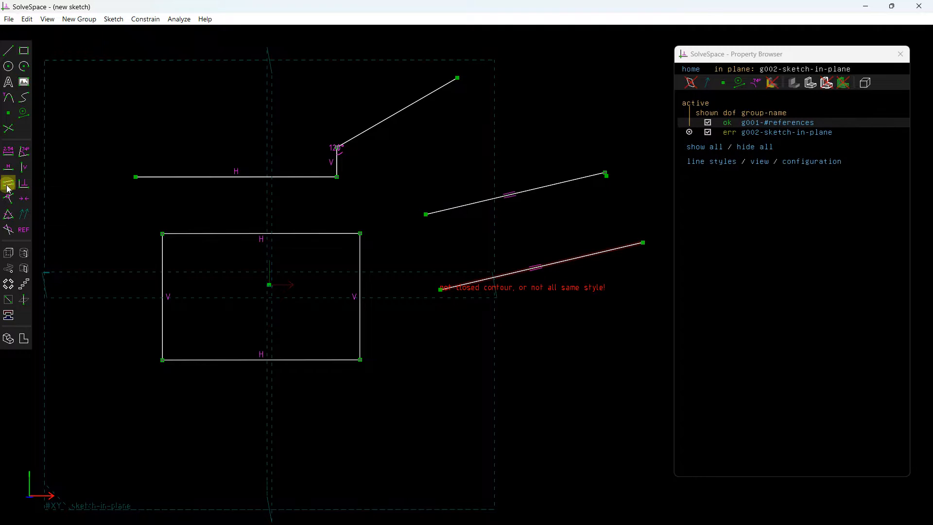
Reposition the upper parallel line and its endpoints, and delete the stray short segment at its right end
left_click_drag(502, 194, 503, 156)
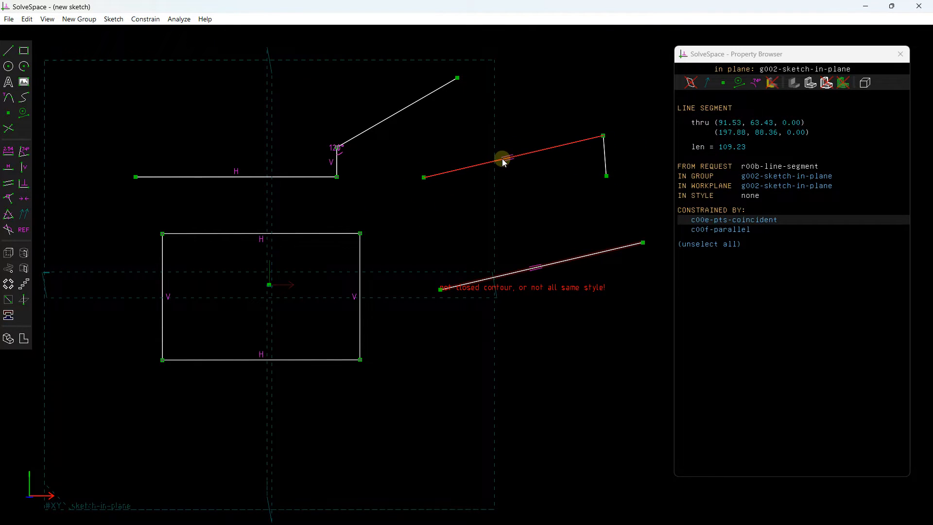
left_click(423, 186)
left_click_drag(422, 202, 425, 217)
left_click(606, 164)
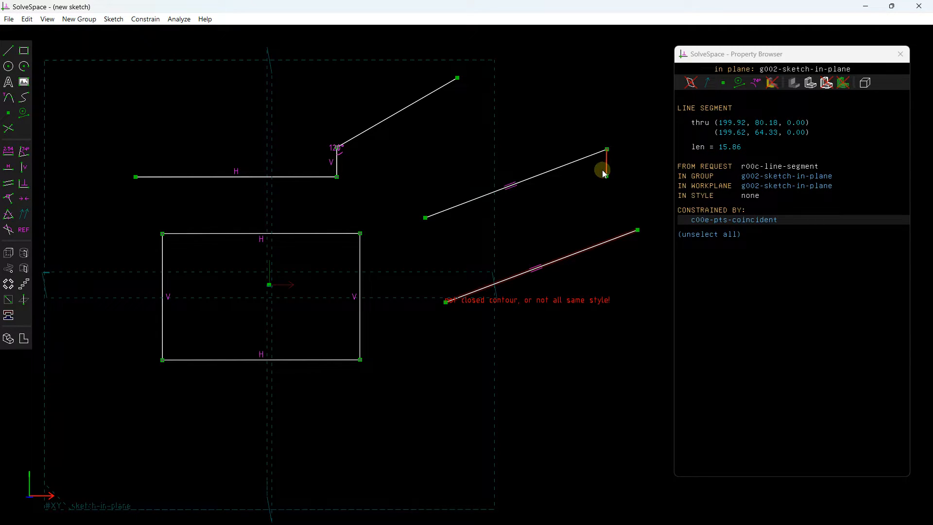
key("Delete")
left_click_drag(606, 151, 590, 113)
Delete all the practice lines and the rectangle from the sketch together with their dependent constraints
scroll(531, 131, "down", 4)
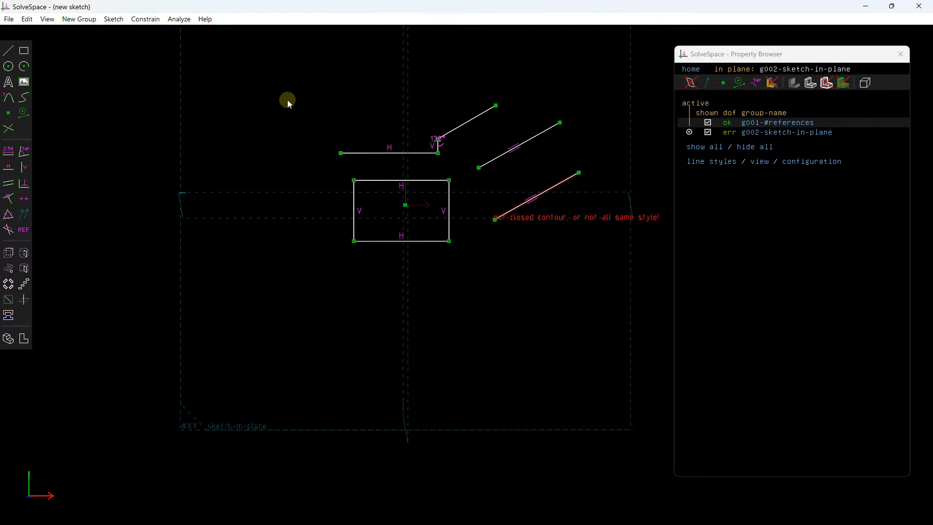
mouse_move(257, 72)
left_mouse_down()
mouse_move(306, 134)
mouse_move(640, 337)
left_mouse_up()
key("Delete")
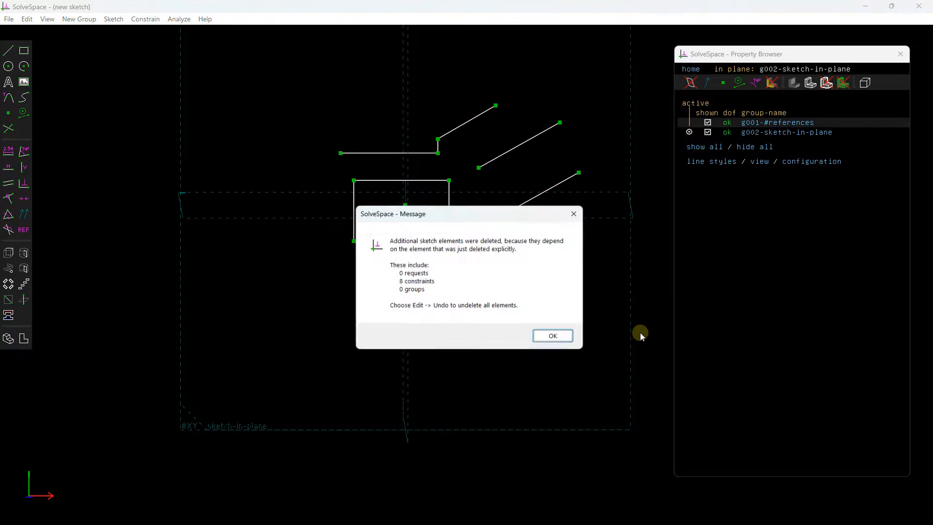
left_click(549, 339)
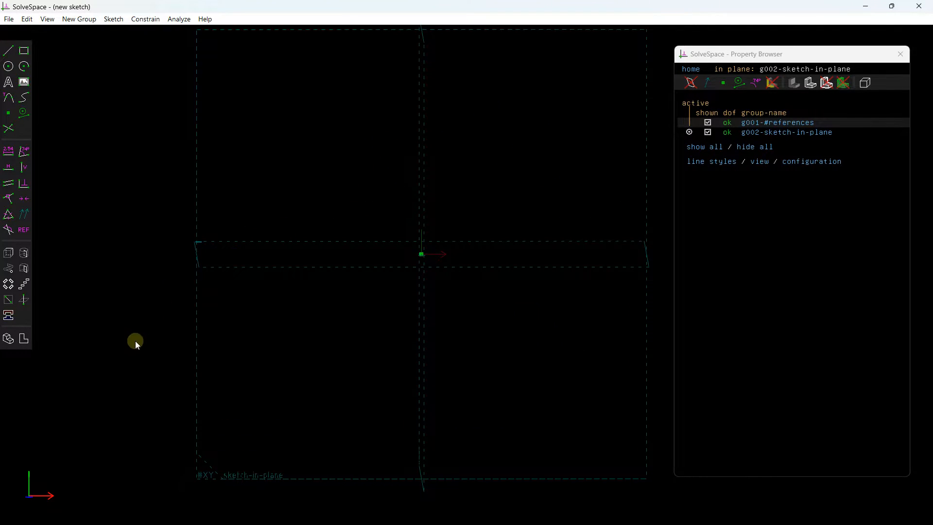
Draw the left half of a stepped profile from the origin: a base line about 101 mm long, two steps up, and a top edge about 130 mm high
key("w")
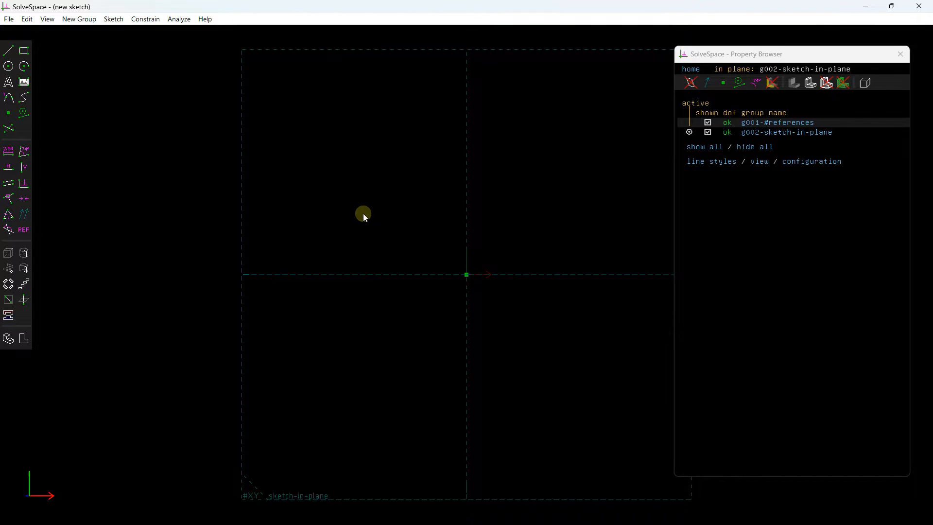
middle_click_drag(363, 214, 255, 214, "shift")
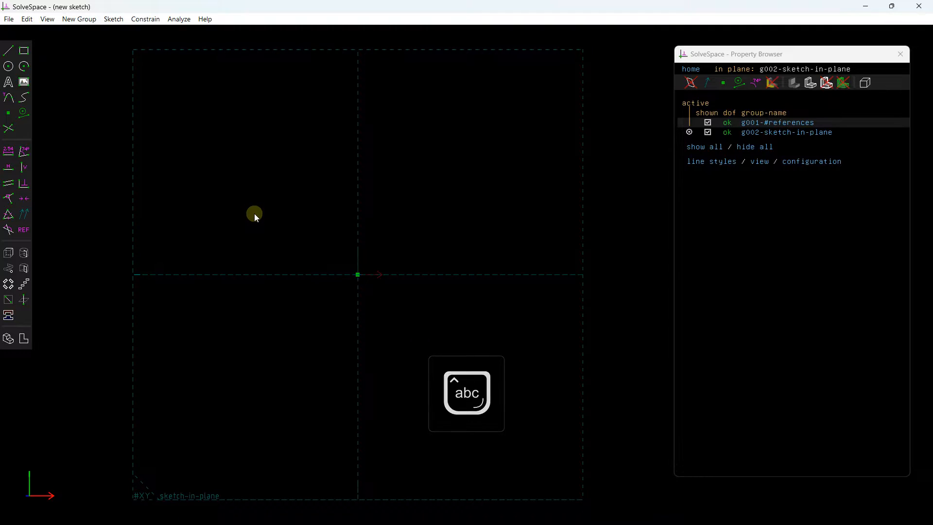
left_click(8, 50)
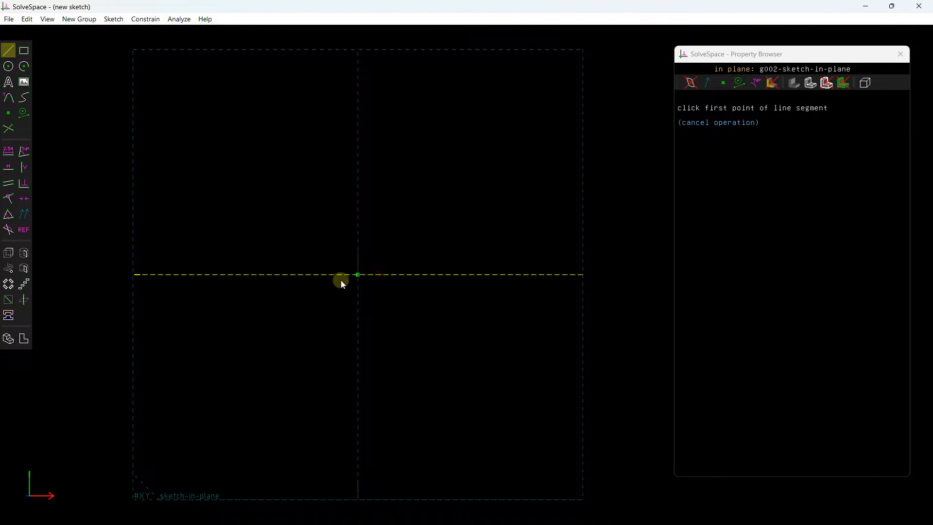
left_click(357, 275)
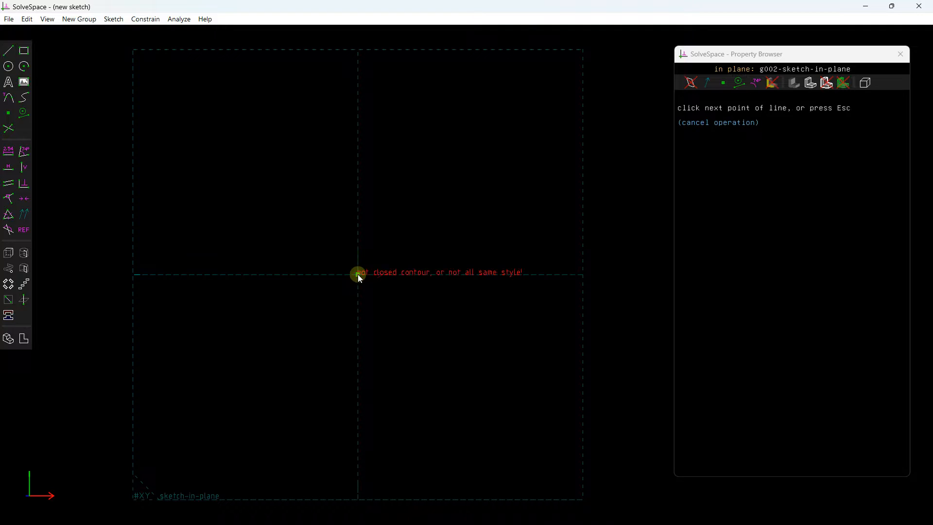
left_click(214, 274)
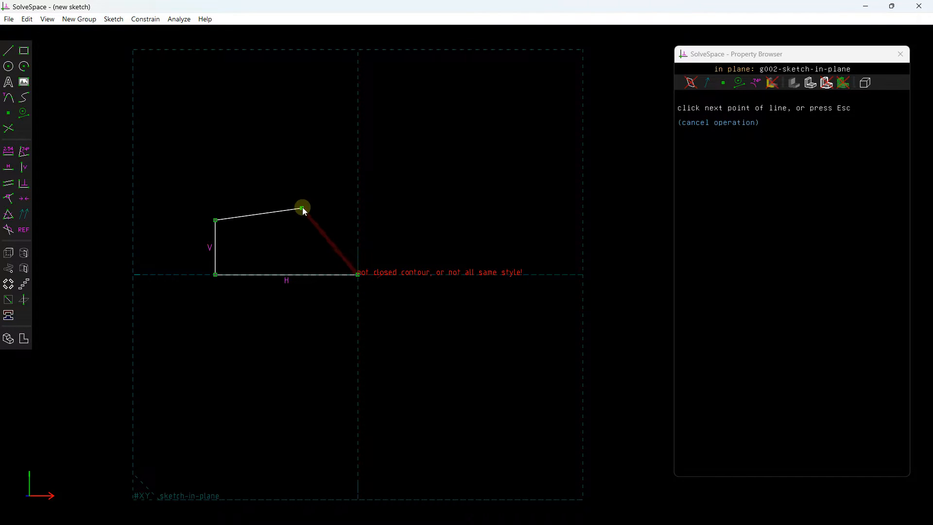
left_click(271, 209)
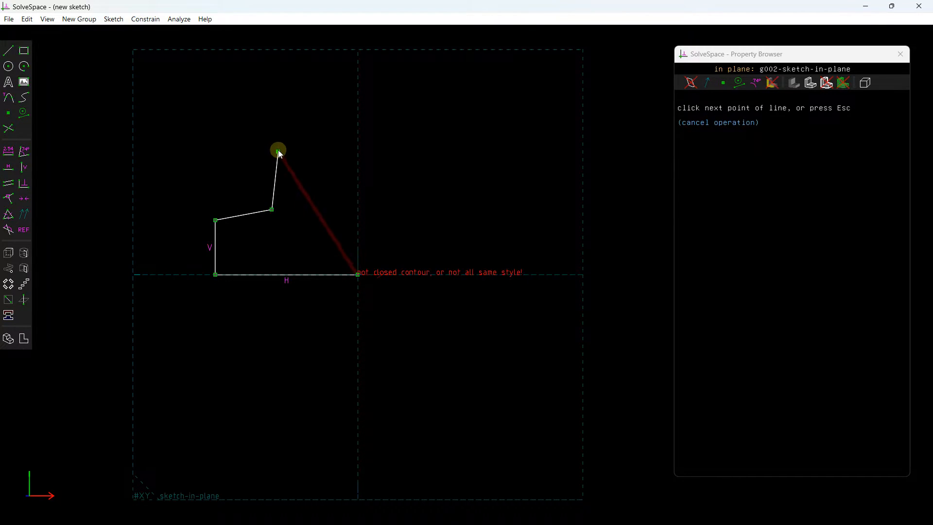
left_click(279, 144)
left_click(312, 136)
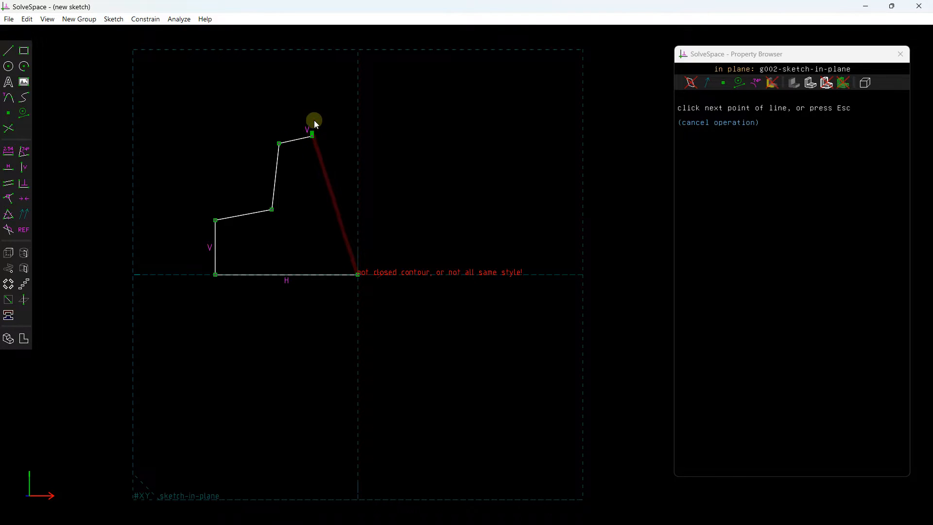
left_click(320, 91)
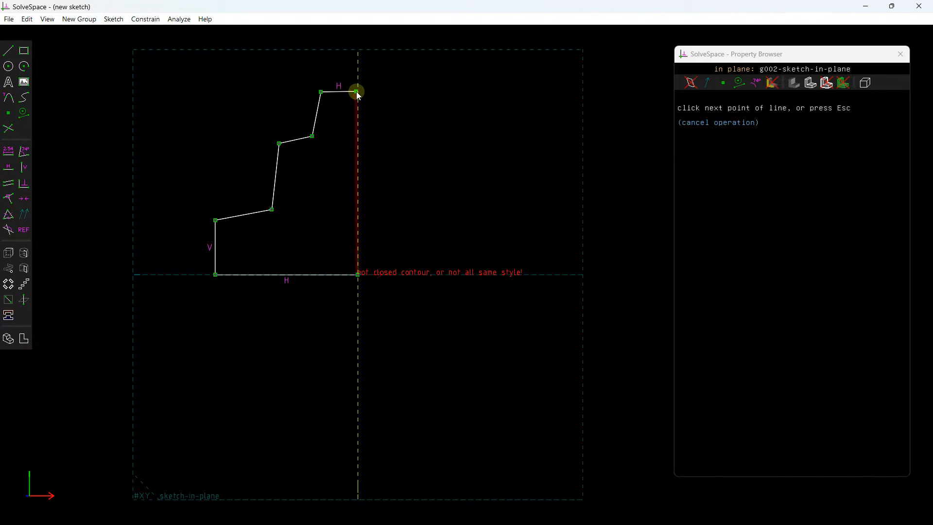
left_click(356, 91)
Continue the line chain across the top and down two steps on the right side, closing the stepped profile at the origin
left_click(395, 91)
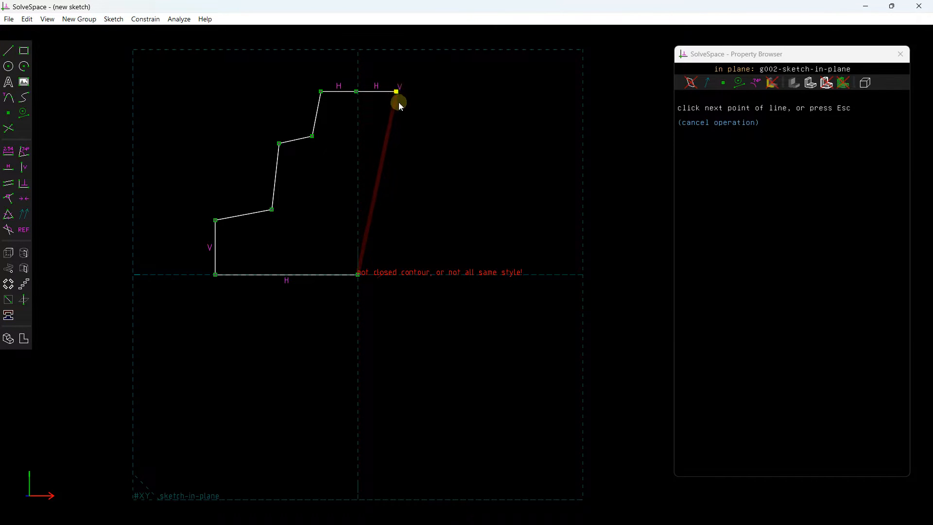
left_click(408, 143)
left_click(460, 150)
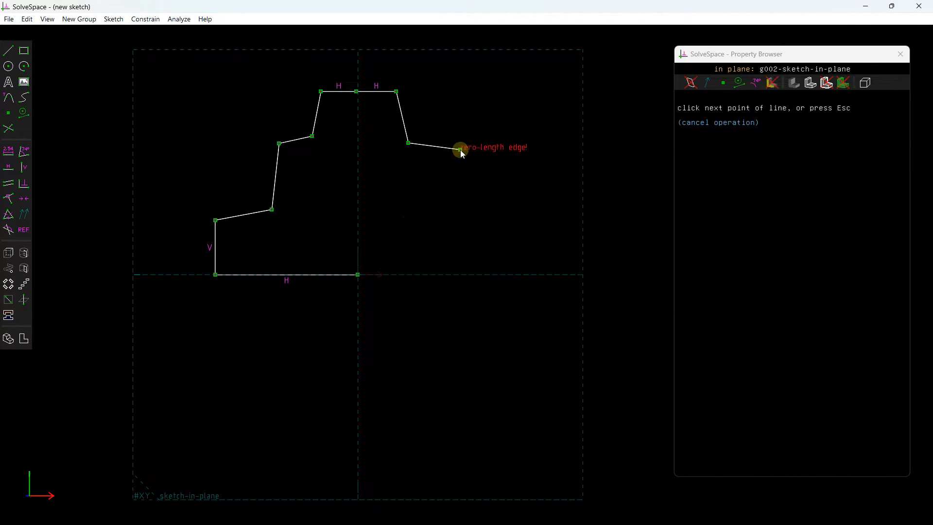
left_click(469, 209)
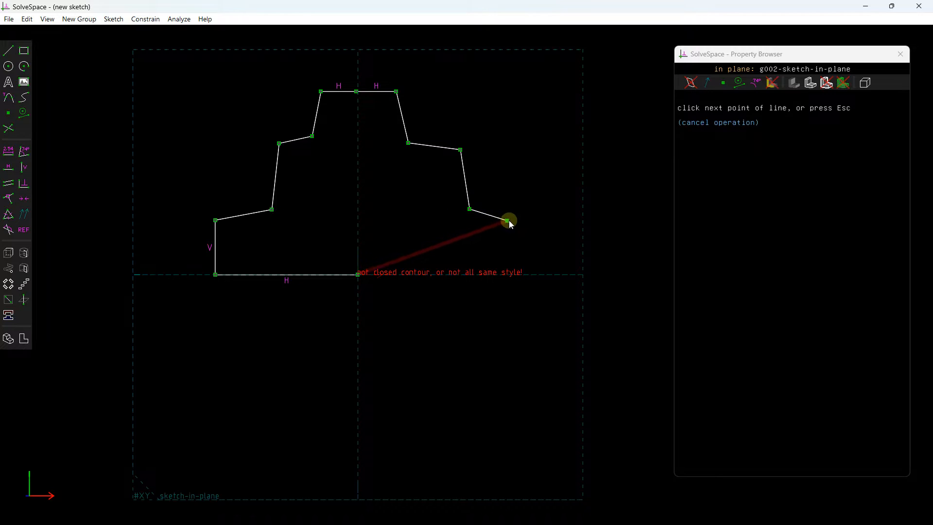
left_click(511, 220)
left_click(516, 275)
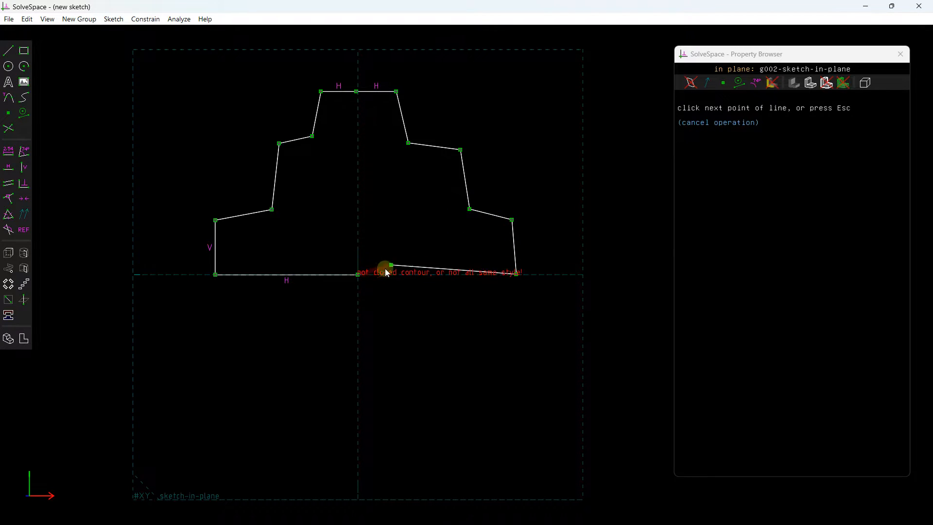
left_click(358, 275)
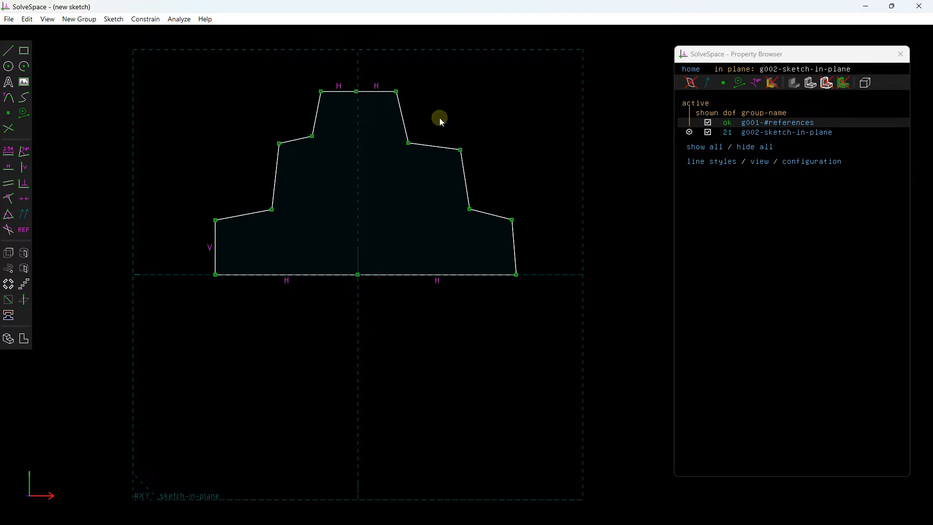
Constrain the four sloped treads of the stepped profile, two on each side, to be horizontal
right_click_drag(319, 167, 325, 189)
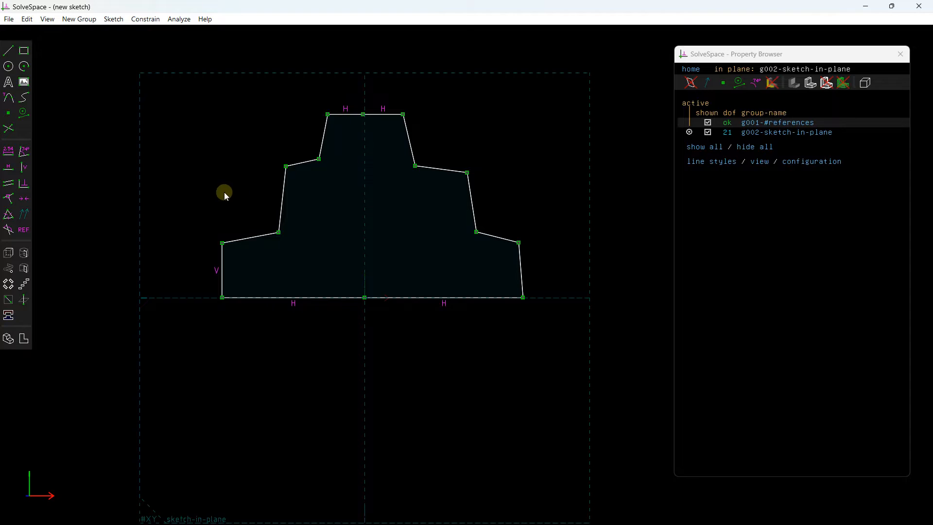
left_click(243, 238)
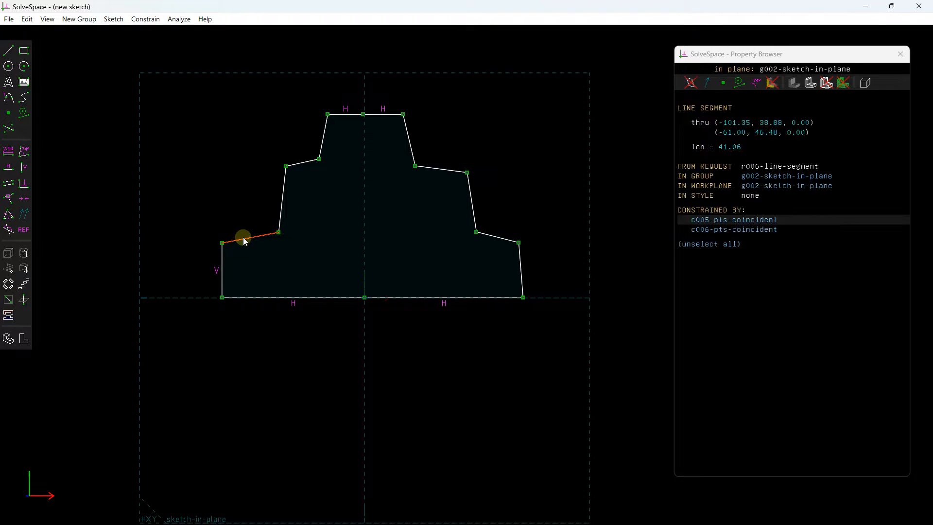
left_click(9, 167)
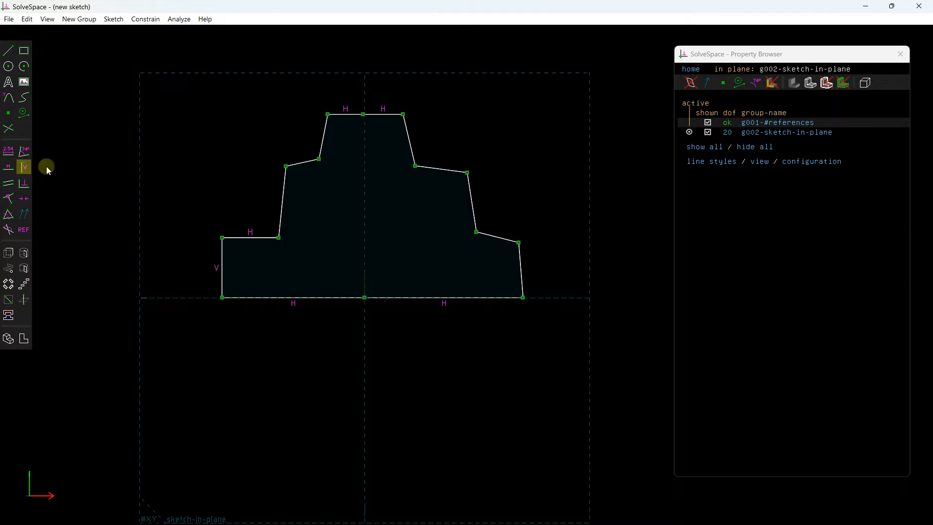
left_click(298, 164)
left_click(8, 168)
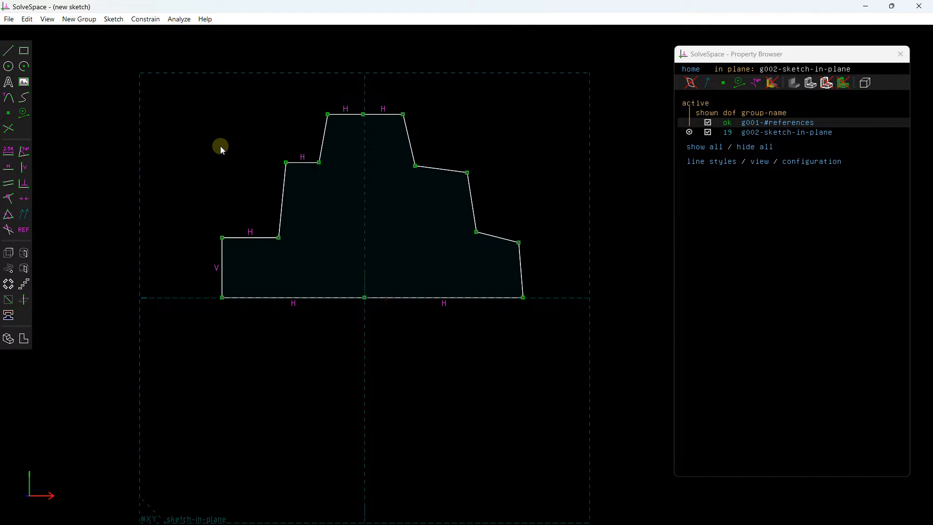
left_click(441, 167)
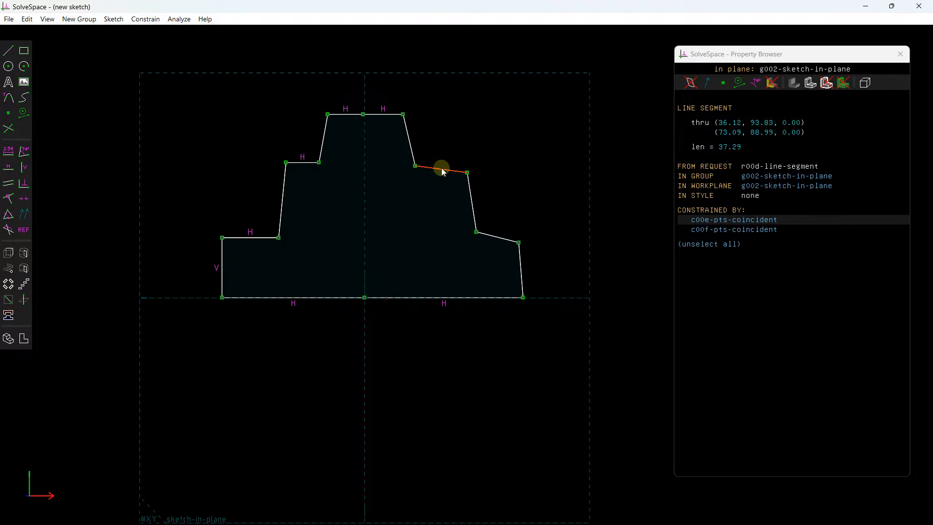
left_click(9, 167)
left_click(499, 237)
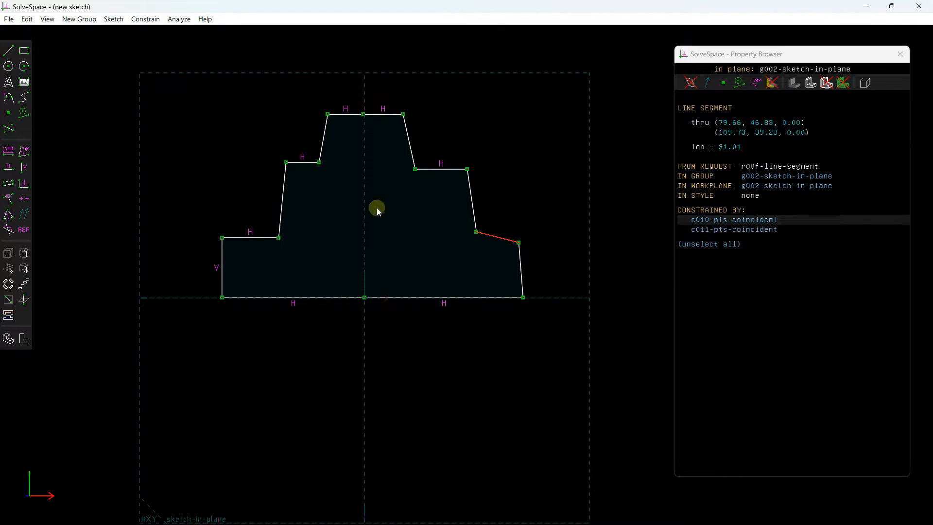
left_click(9, 167)
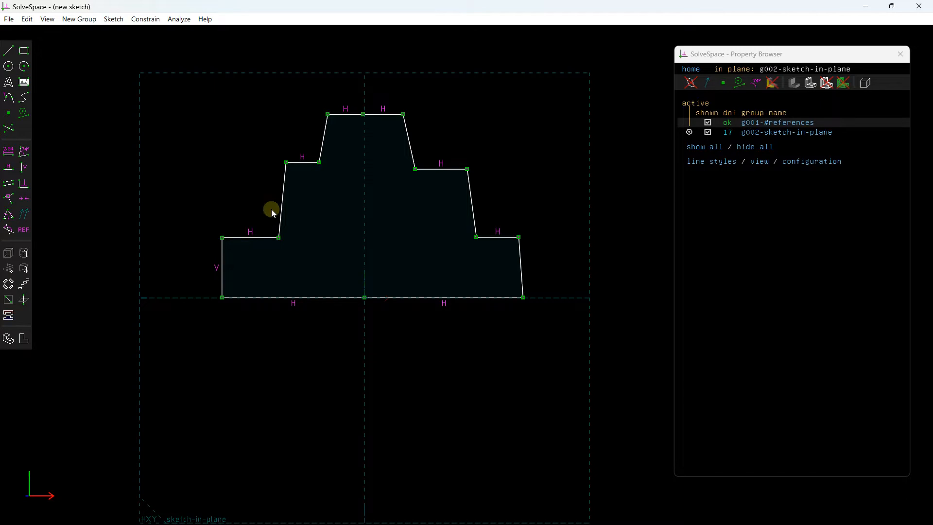
Constrain the five slanted risers of the stepped profile, two on the left and three on the right, to be vertical
left_click(283, 195)
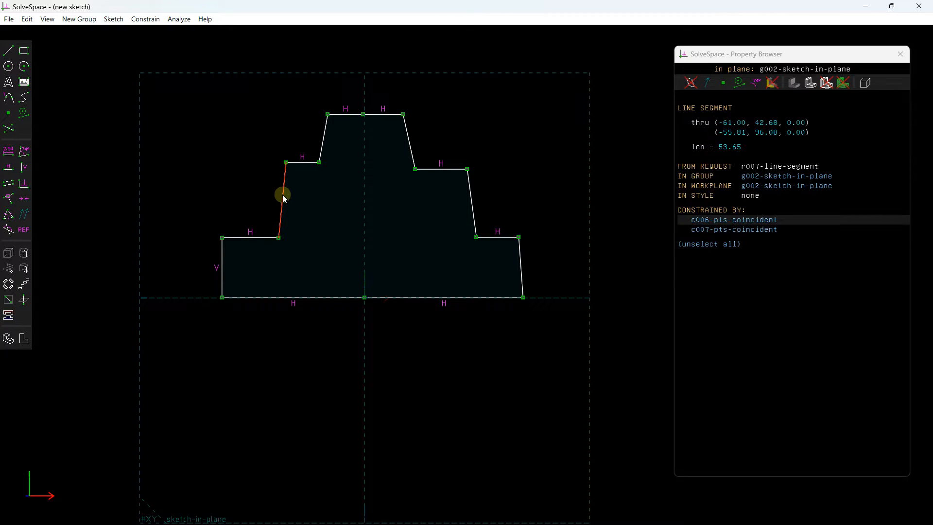
left_click(23, 167)
left_click(324, 132)
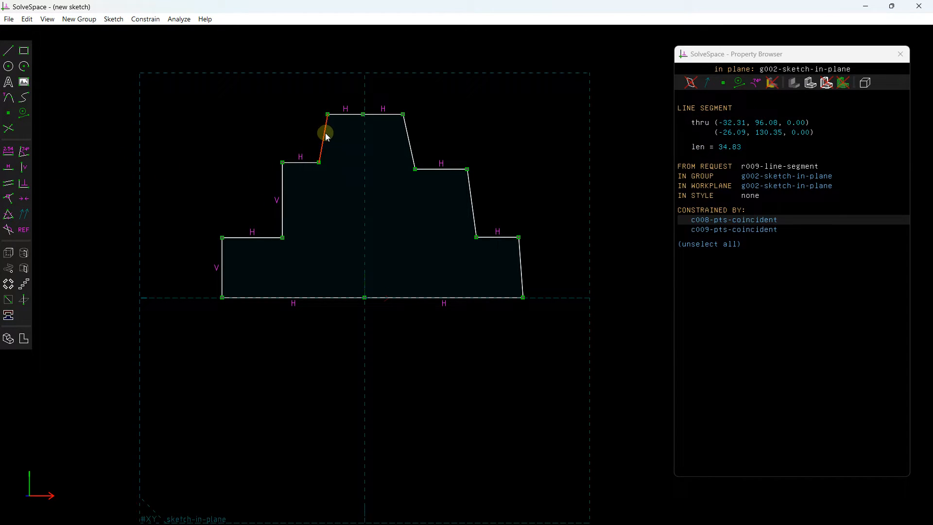
left_click(23, 167)
left_click(410, 145)
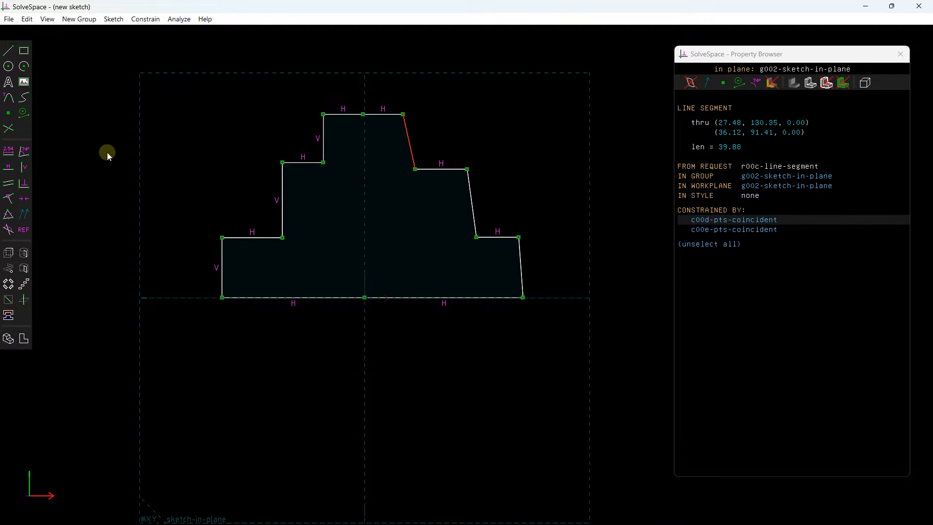
left_click(25, 168)
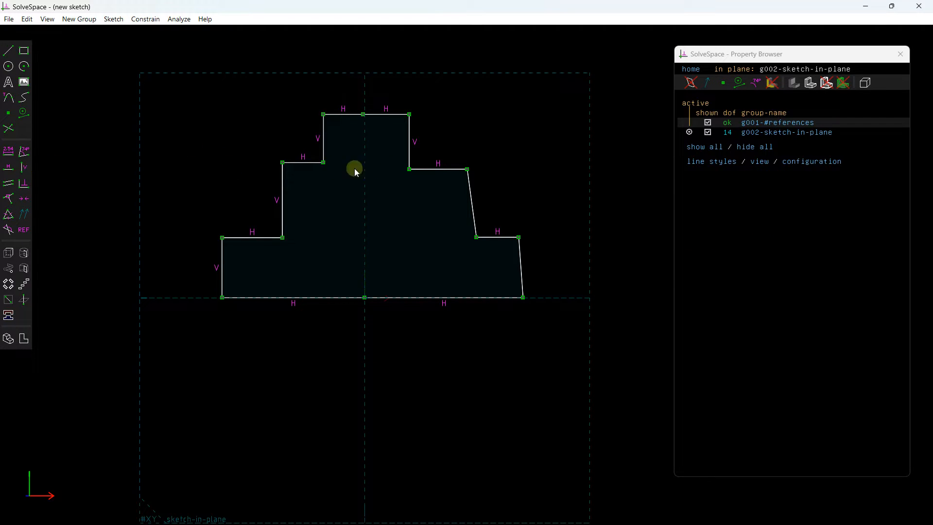
left_click(472, 198)
left_click(24, 167)
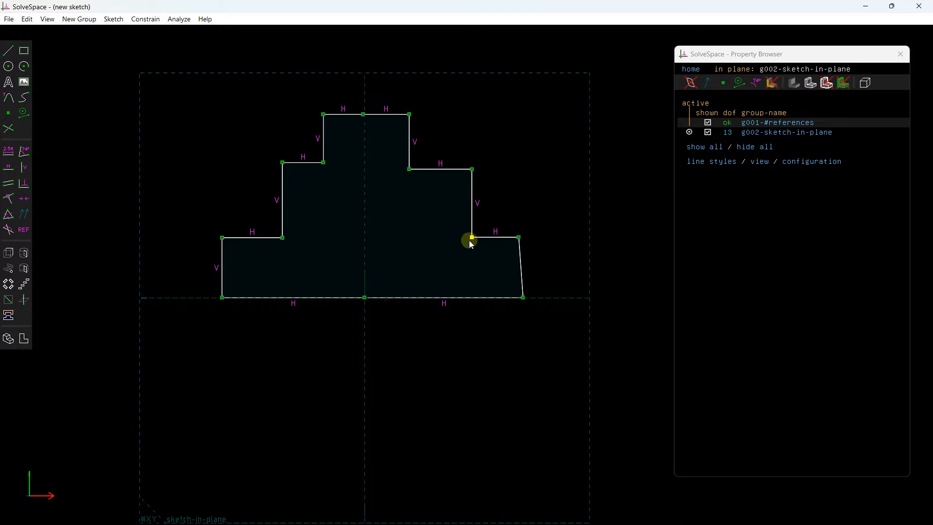
left_click(520, 252)
left_click(24, 167)
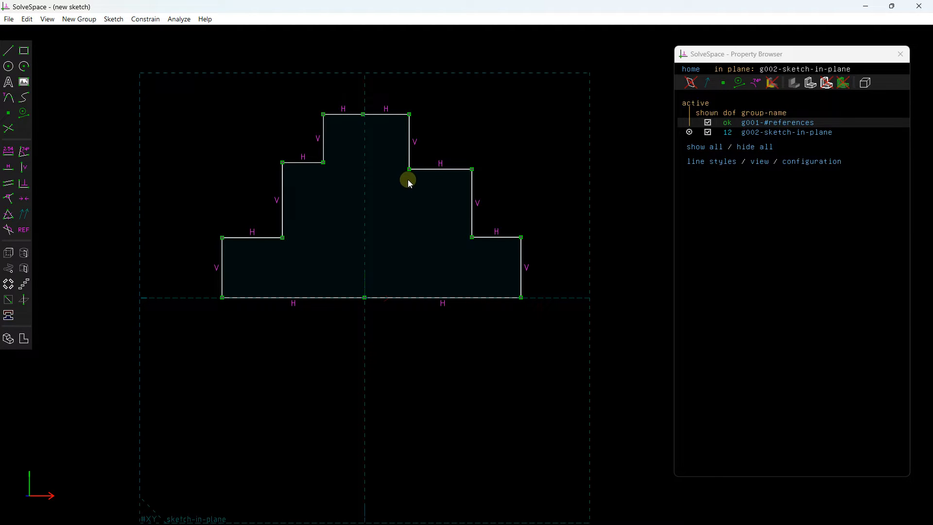
Reposition the profile's step corners freehand, shifting the right side's steps outward and upward
mouse_move(410, 171)
left_mouse_down()
mouse_move(445, 150)
mouse_move(396, 173)
mouse_move(404, 164)
left_mouse_up()
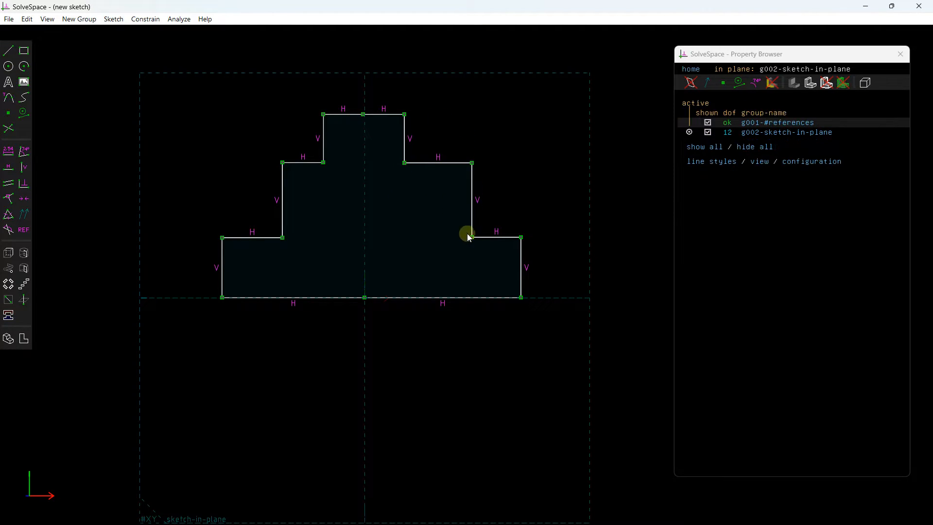
mouse_move(471, 238)
left_mouse_down()
mouse_move(414, 217)
mouse_move(482, 237)
mouse_move(457, 247)
mouse_move(463, 237)
left_mouse_up()
mouse_move(465, 164)
left_mouse_down()
mouse_move(502, 161)
mouse_move(454, 154)
mouse_move(464, 170)
left_mouse_up()
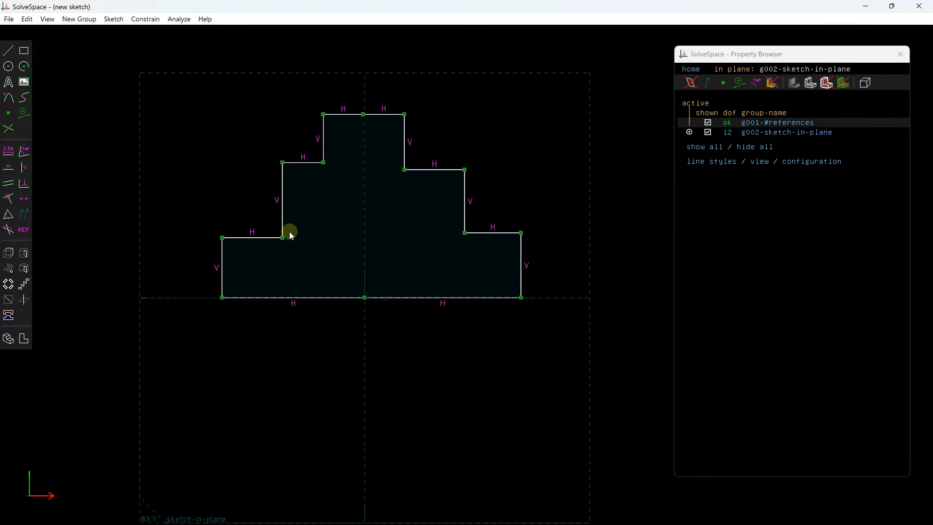
mouse_move(281, 235)
left_mouse_down()
mouse_move(289, 244)
mouse_move(283, 231)
mouse_move(270, 233)
mouse_move(282, 234)
left_mouse_up()
left_click_drag(465, 232, 580, 226)
left_click(405, 169)
left_click_drag(406, 170, 475, 154)
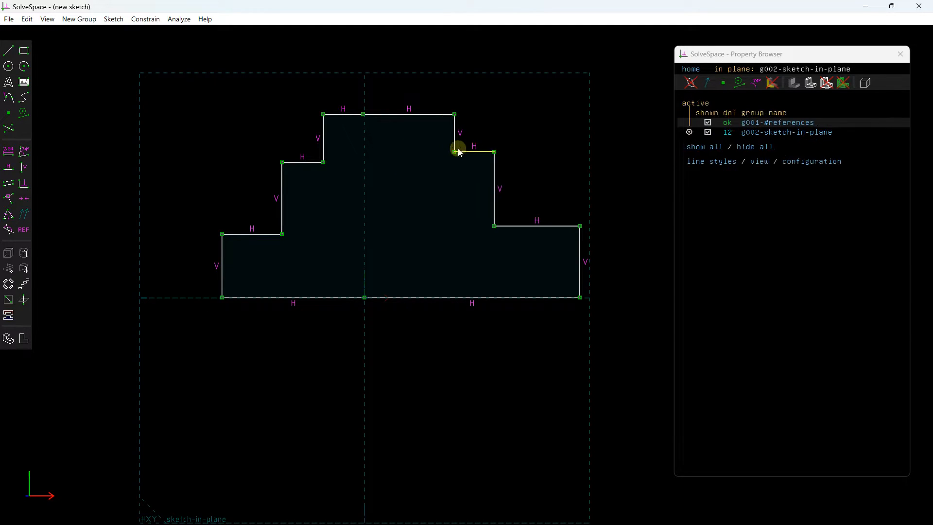
Dimension the left half of the base line and set its length to 120 mm
left_click(267, 296)
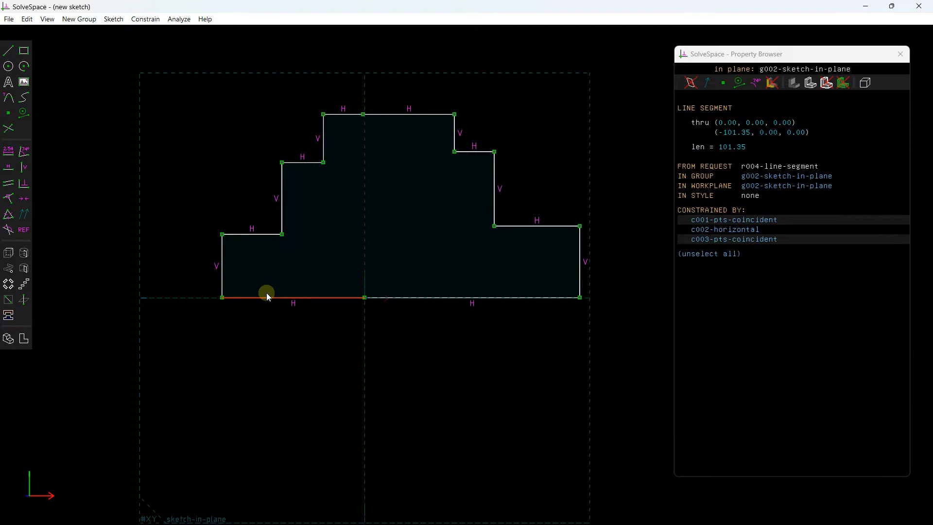
left_click(8, 151)
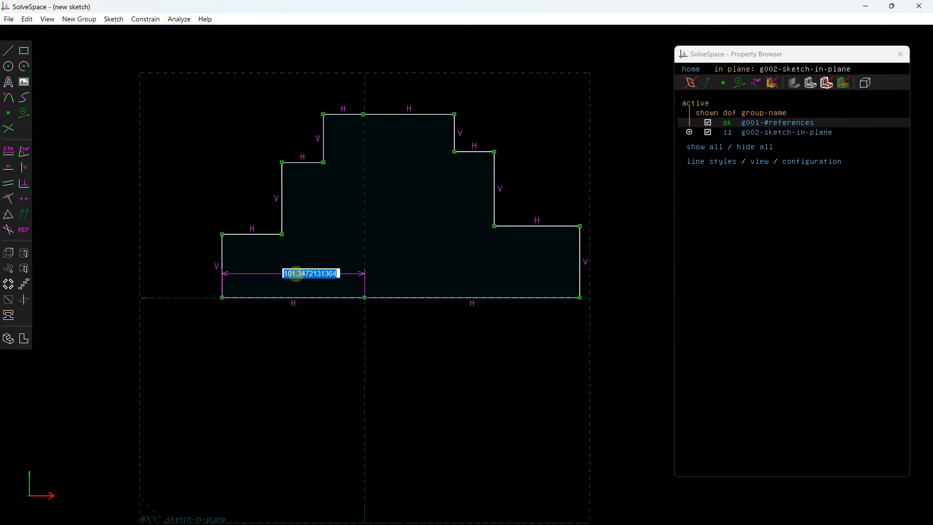
type("120")
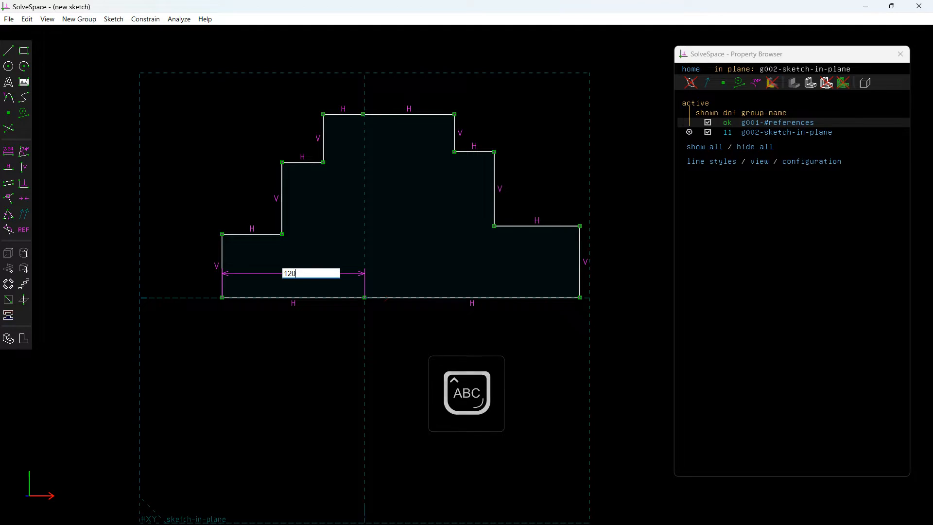
key("Return")
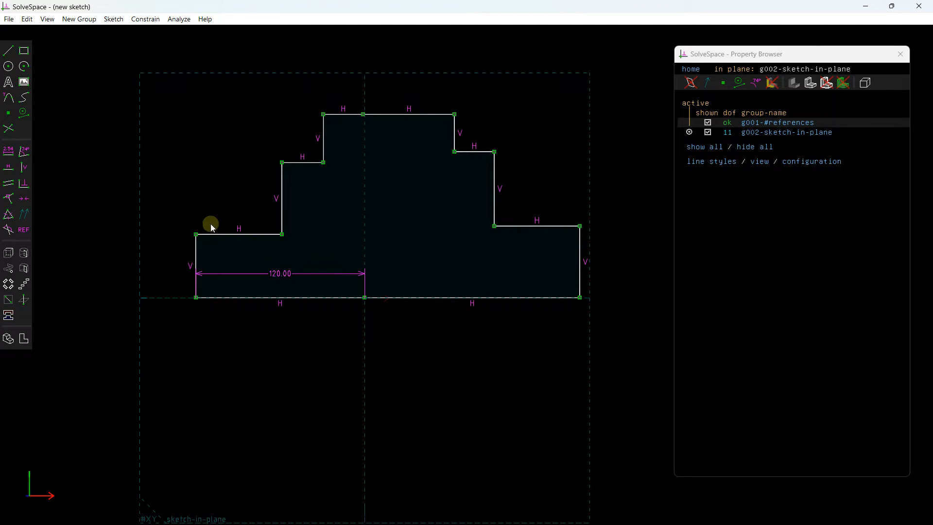
Dimension the lowest left riser and the lowest left tread of the stepped profile, setting each to 60 mm
left_click(196, 252)
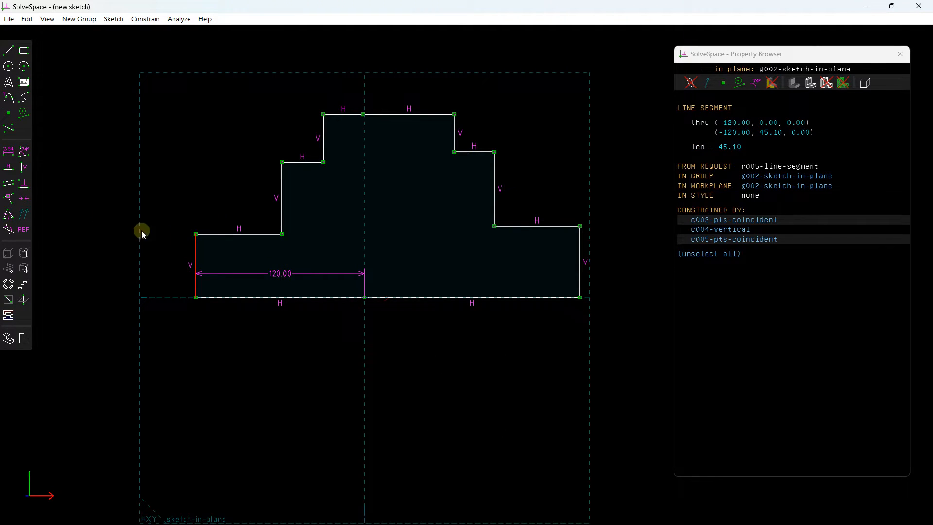
left_click(11, 151)
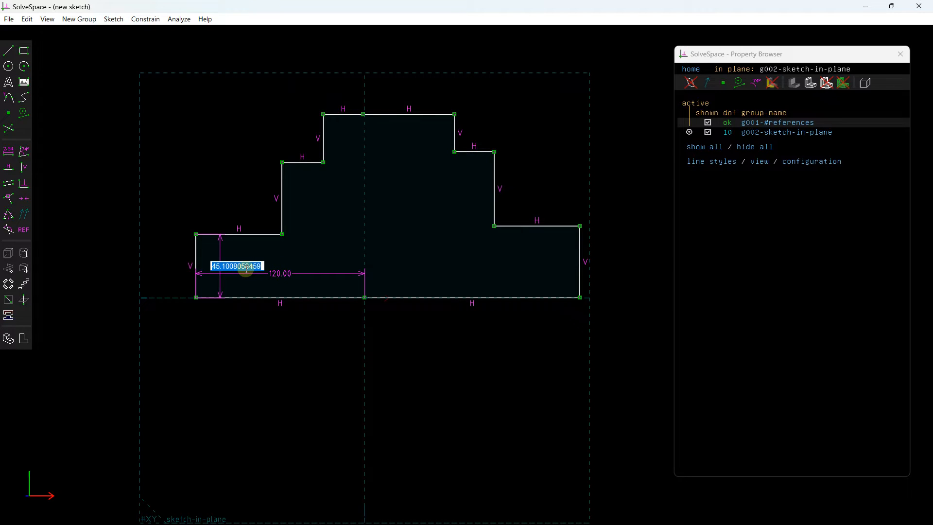
type("60")
key("Return")
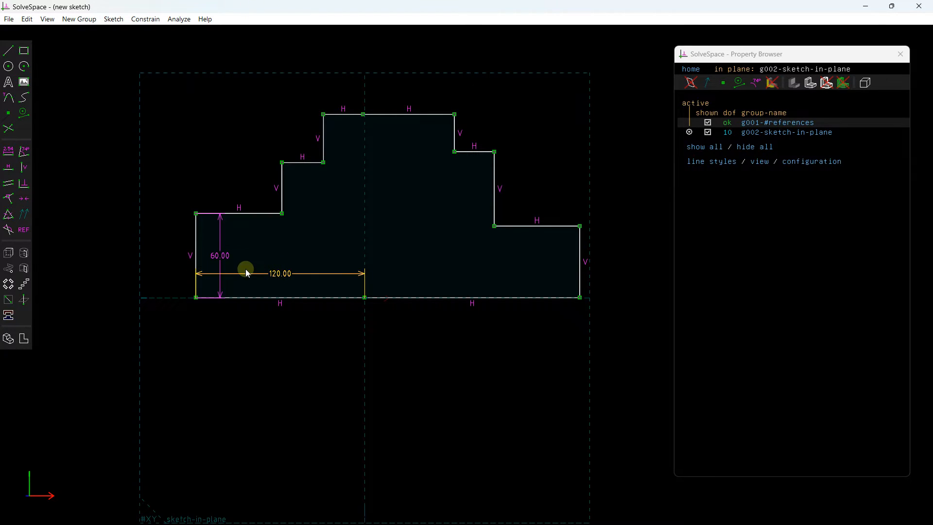
left_click(267, 214)
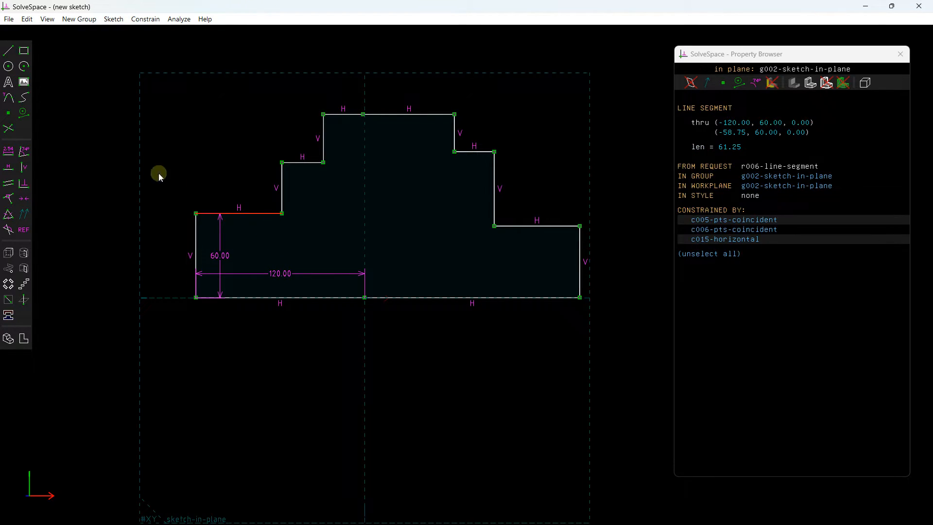
left_click(8, 152)
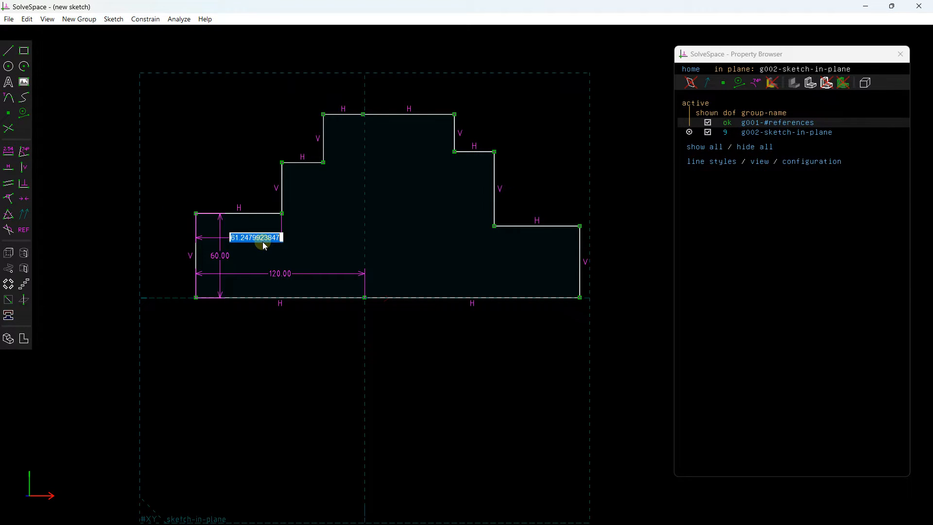
type("60")
key("Return")
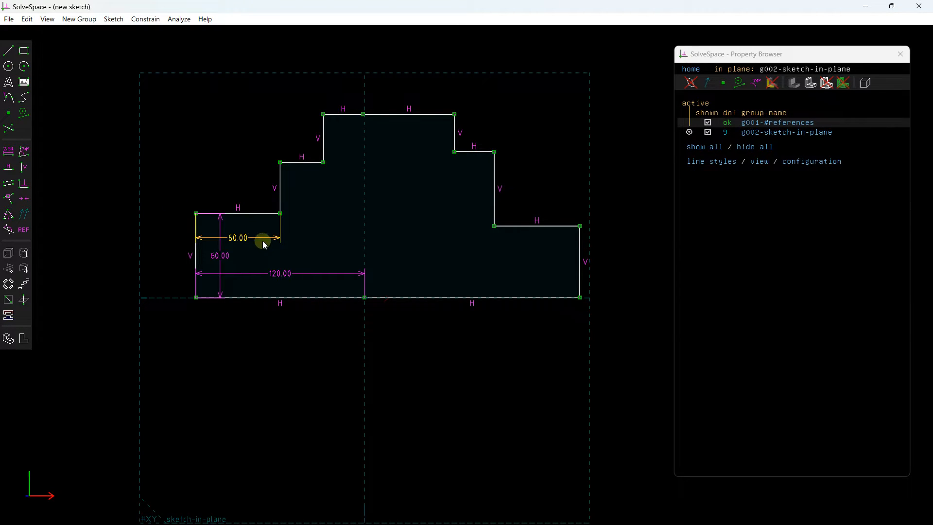
Dimension the middle left riser at 40 mm and the upper left tread at 30 mm
left_click(280, 190)
left_click(8, 151)
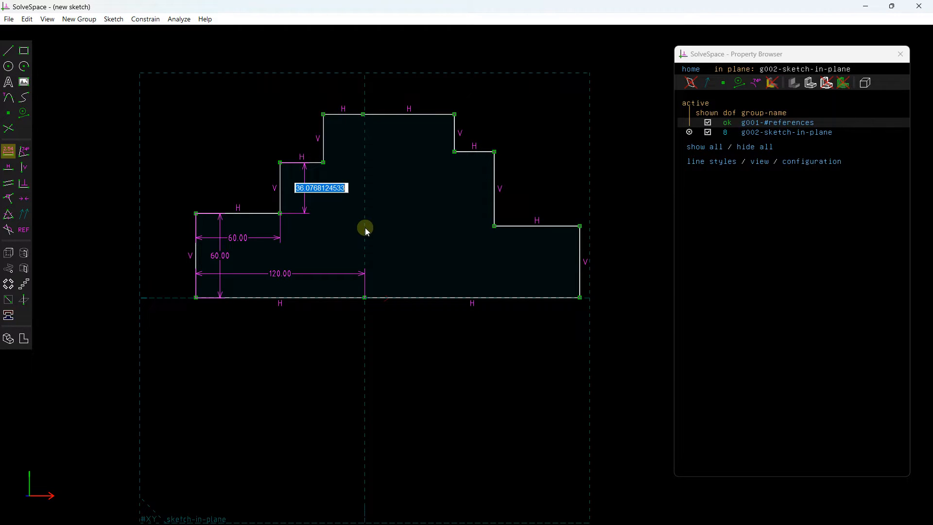
type("40")
key("Return")
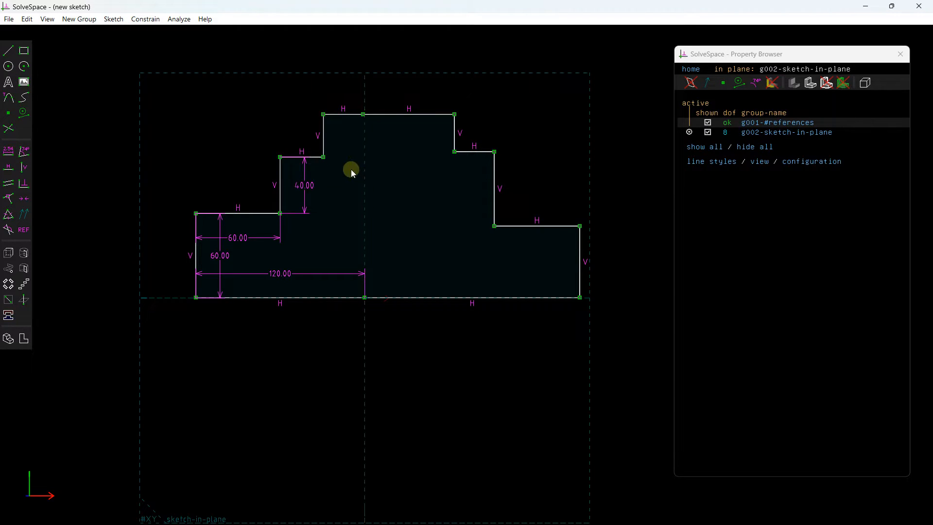
left_click(292, 157)
left_click(7, 154)
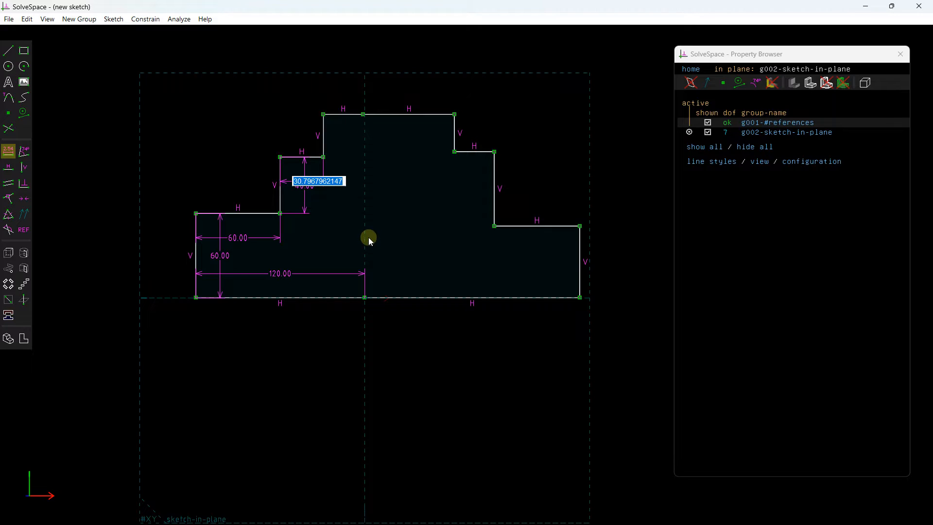
type("25")
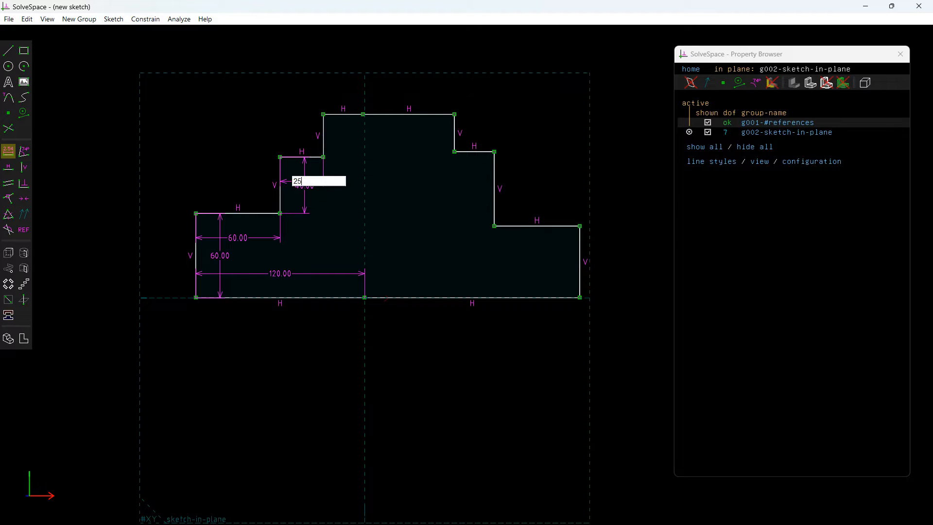
key("BackSpace")
key("BackSpace")
type("30")
key("Return")
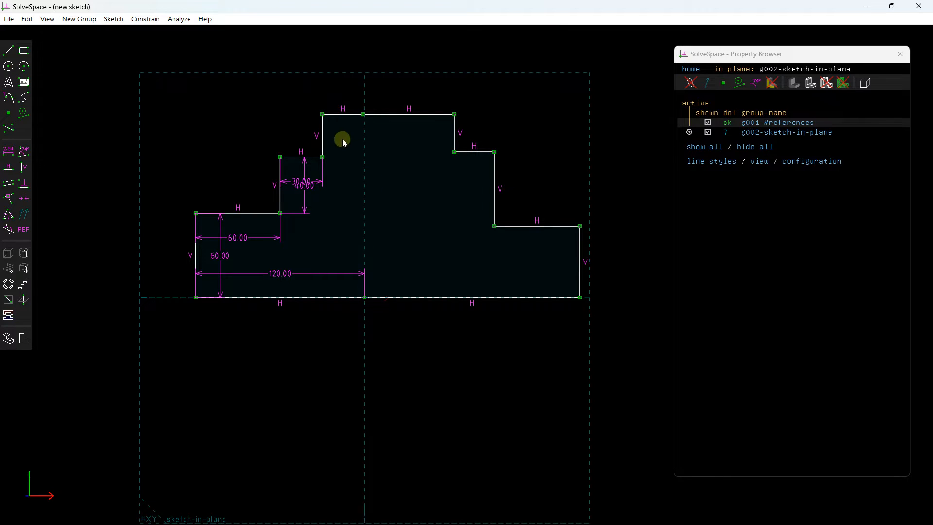
Dimension the uppermost left riser of the profile and set its length to 30 mm
left_click(323, 134)
left_click(9, 151)
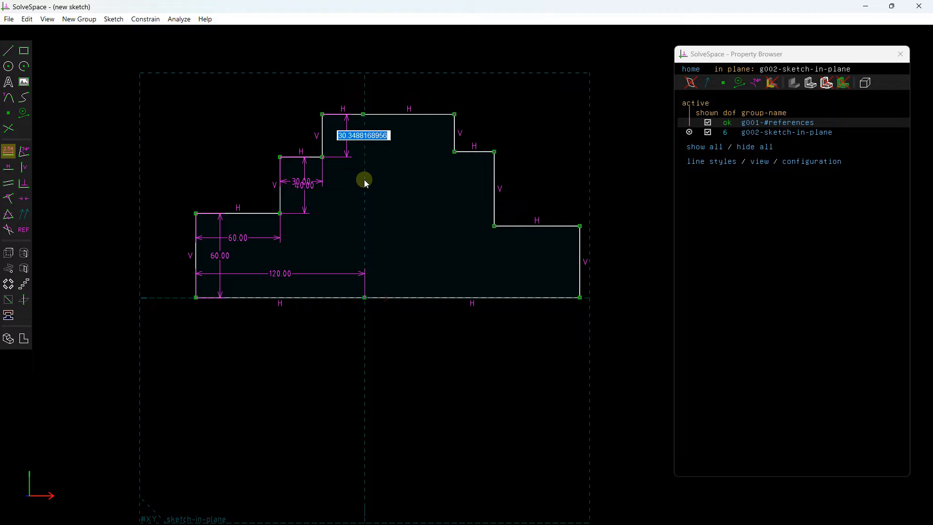
type("30")
key("Return")
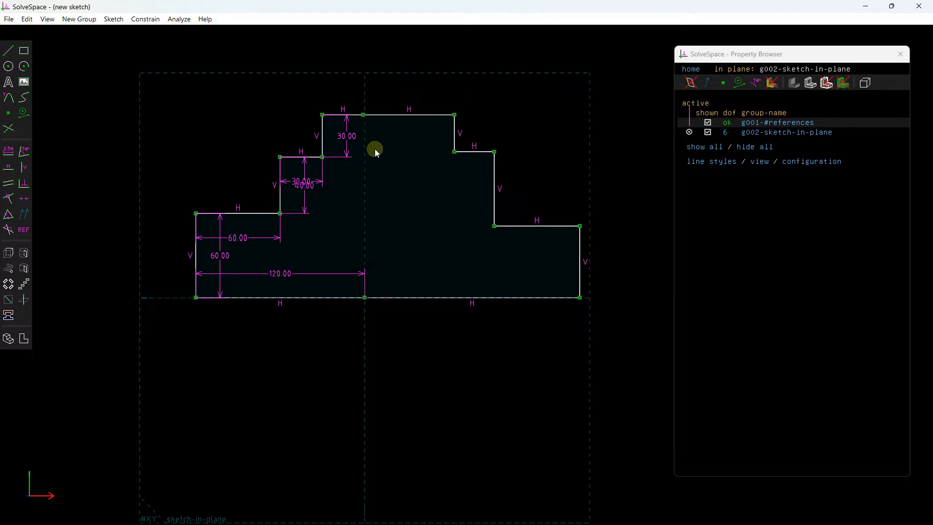
Dimension the left segment of the profile's top edge at its length as drawn
left_click(333, 115)
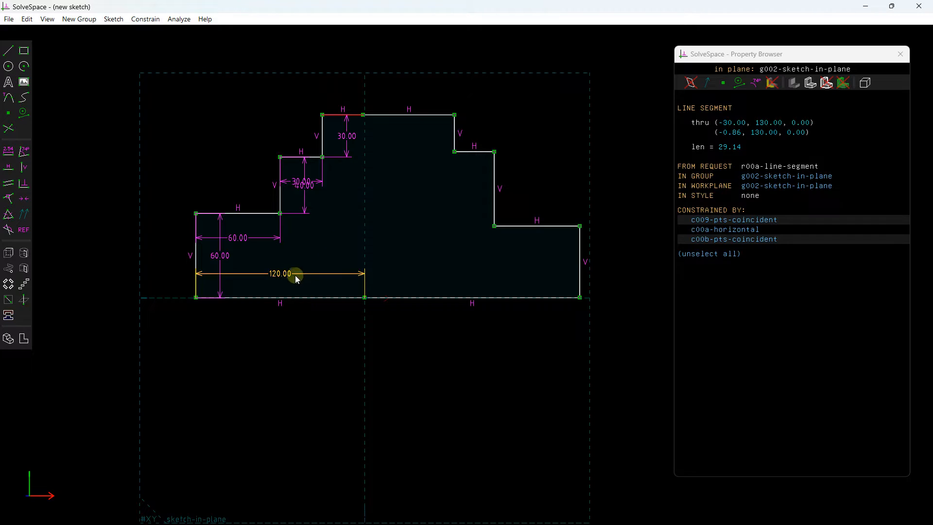
mouse_move(316, 115)
left_mouse_down()
mouse_move(306, 114)
mouse_move(334, 113)
left_mouse_up()
left_click(350, 116)
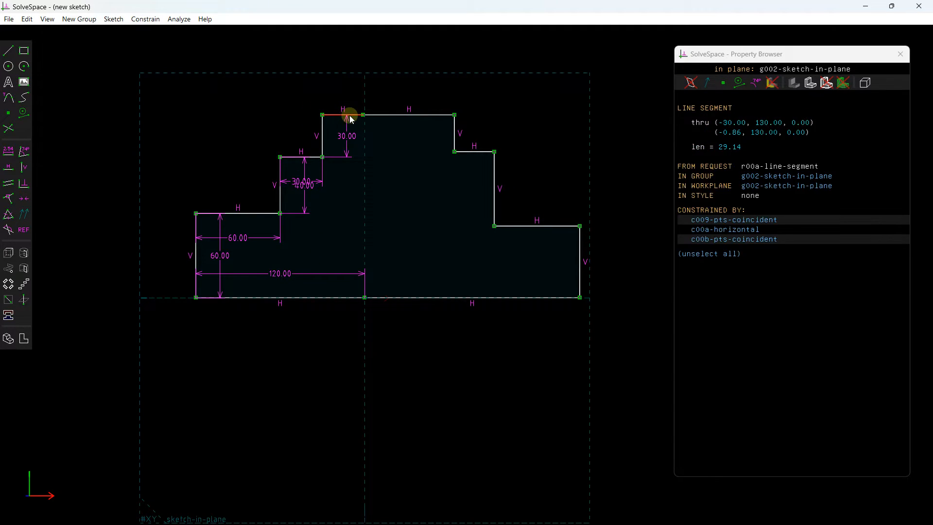
left_click(8, 151)
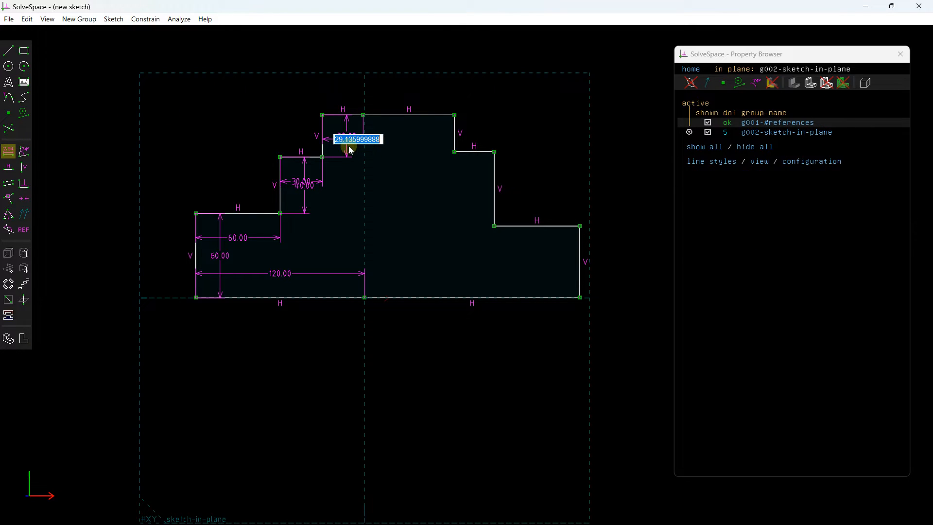
key("Return")
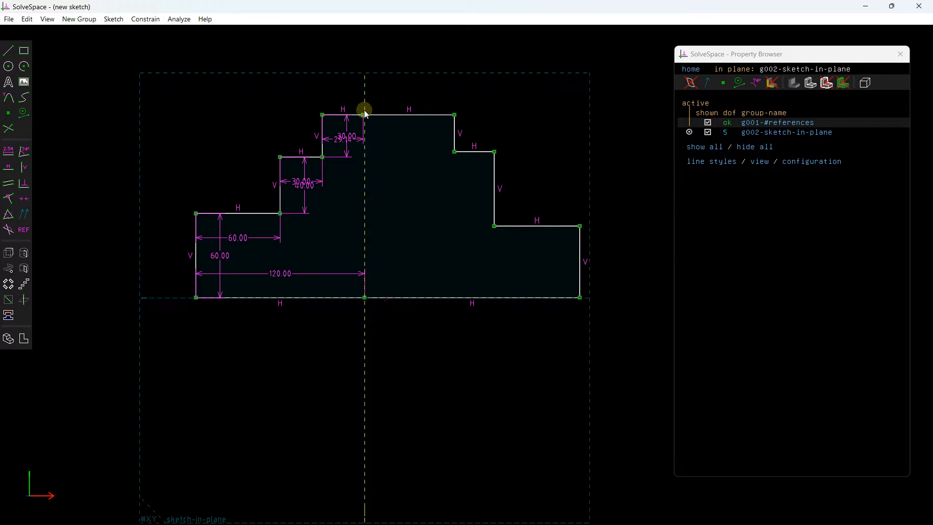
left_click(327, 115)
left_click(11, 150)
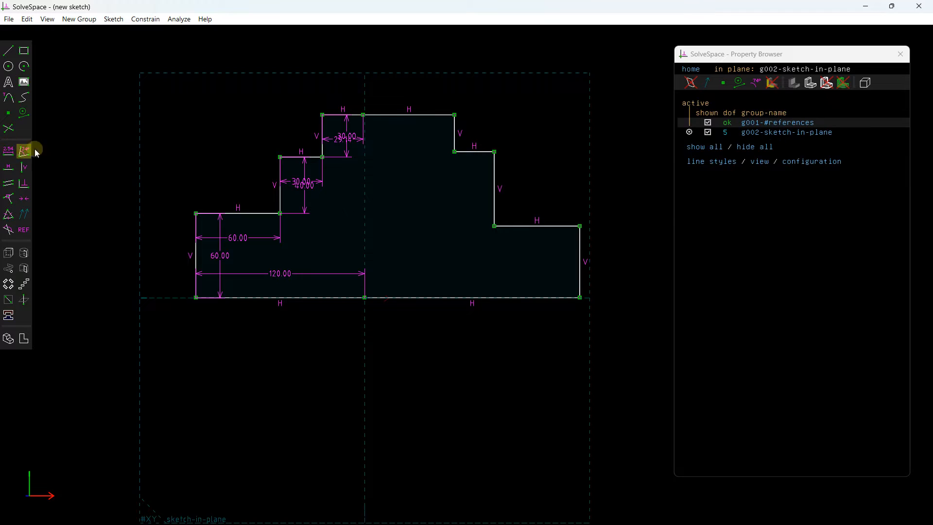
left_click(335, 115)
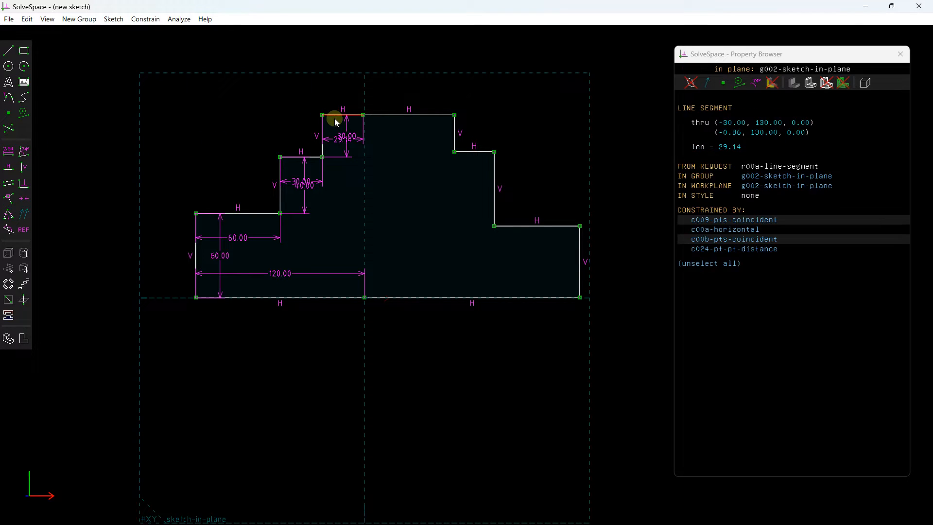
left_click(8, 150)
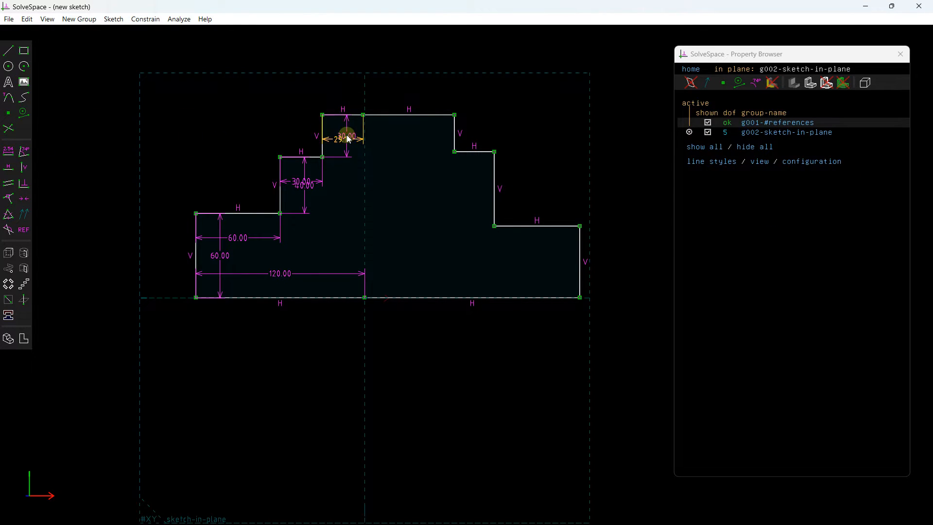
Delete the length dimension from the left segment of the profile's top edge
scroll(339, 139, "up", 10)
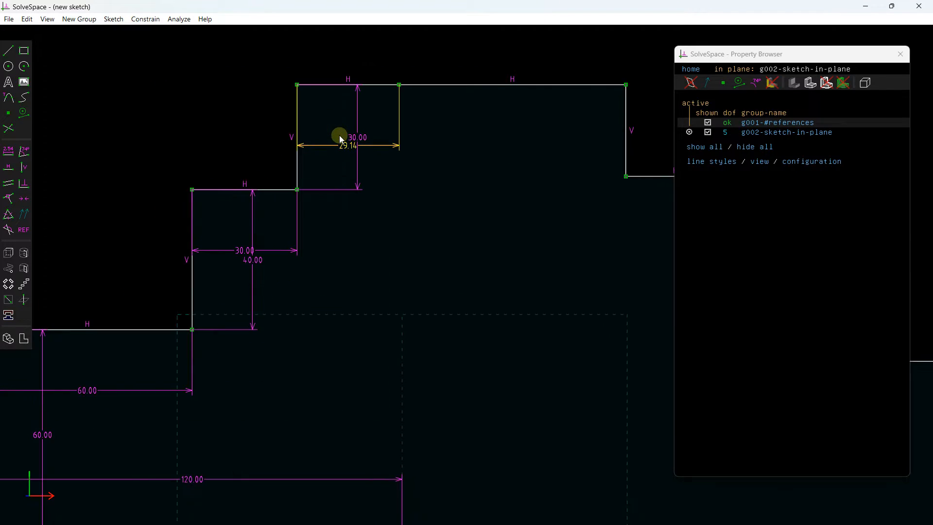
scroll(342, 171, "down", 10)
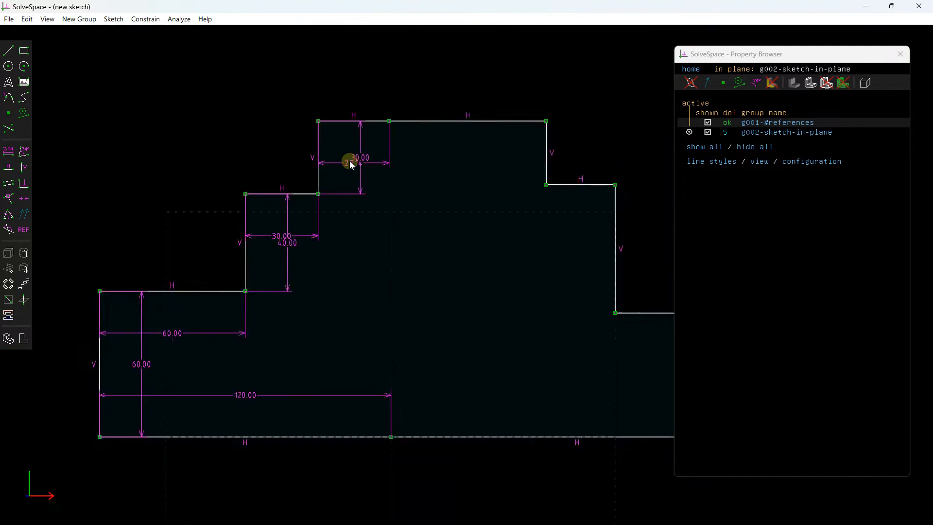
scroll(339, 122, "up", 2)
left_click(318, 108)
left_click(287, 87)
scroll(349, 150, "up", 2)
left_click(347, 154)
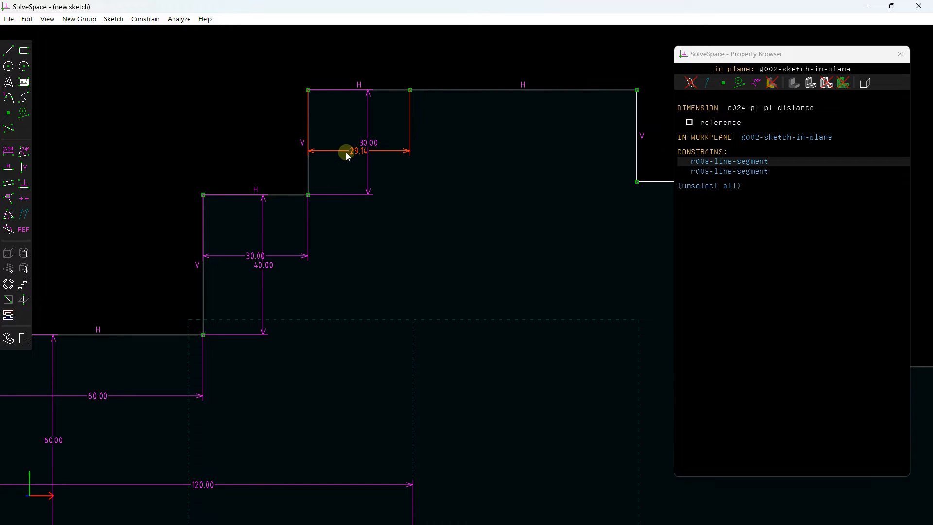
key("Delete")
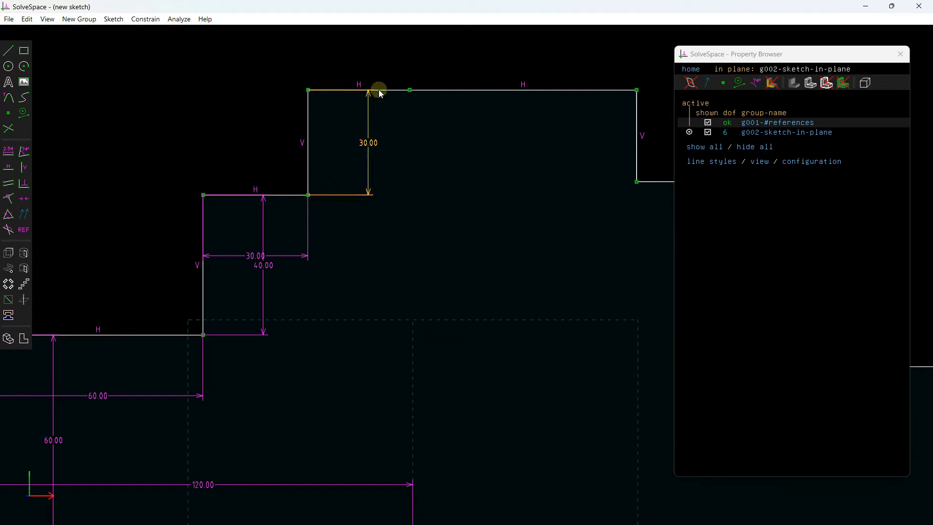
left_click(307, 90)
left_click(338, 111)
left_click(308, 194)
left_click(288, 167)
scroll(292, 156, "down", 2)
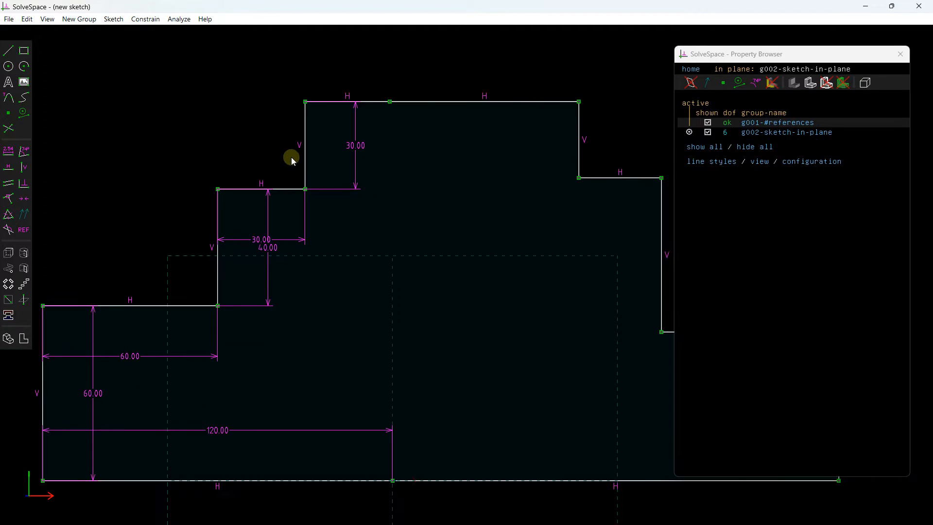
scroll(154, 404, "up", 1)
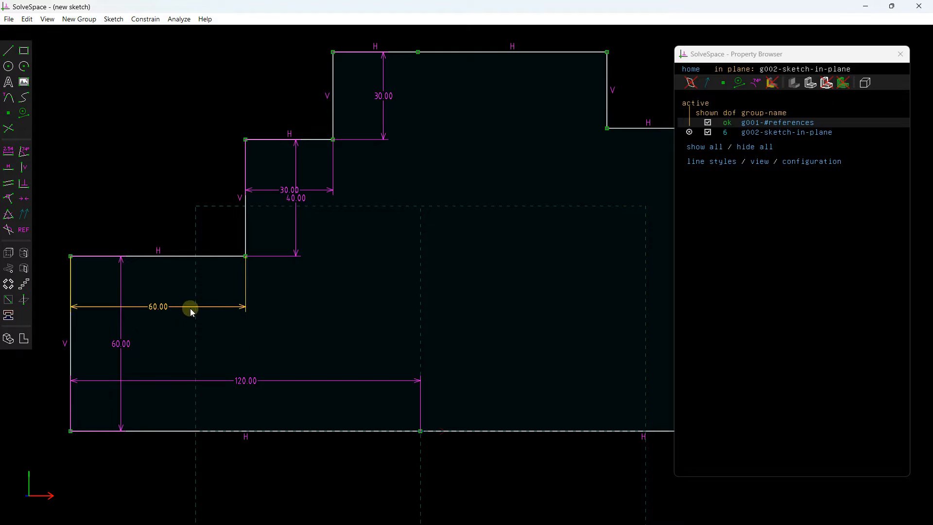
scroll(401, 104, "up", 4)
scroll(416, 69, "down", 5)
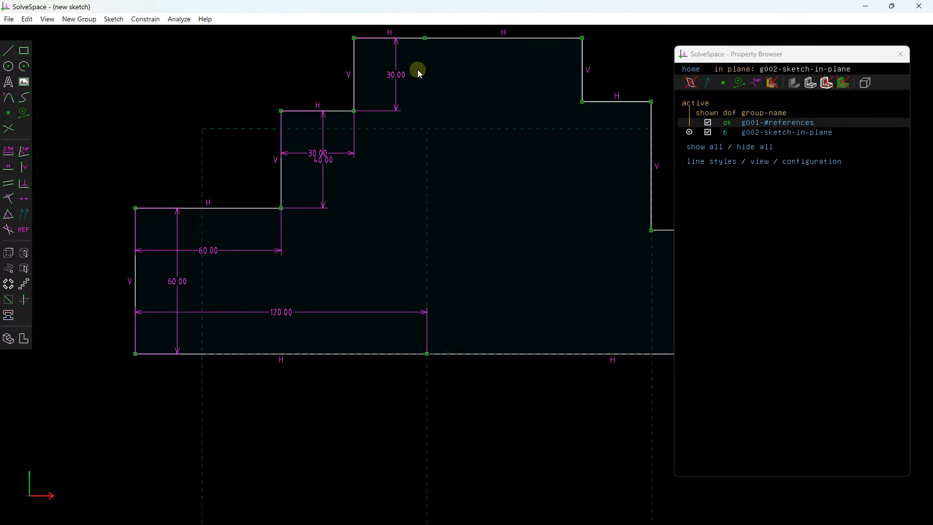
Move the point joining the two top-edge segments freehand along the edge, bringing it close to the vertical axis
mouse_move(428, 44)
left_mouse_down()
mouse_move(403, 42)
mouse_move(434, 45)
left_mouse_up()
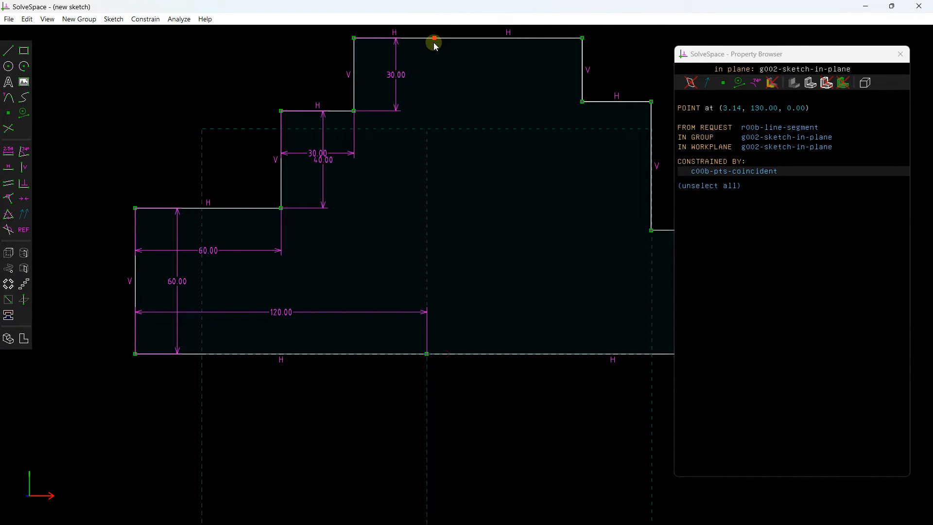
left_click(445, 92)
scroll(410, 299, "up", 10)
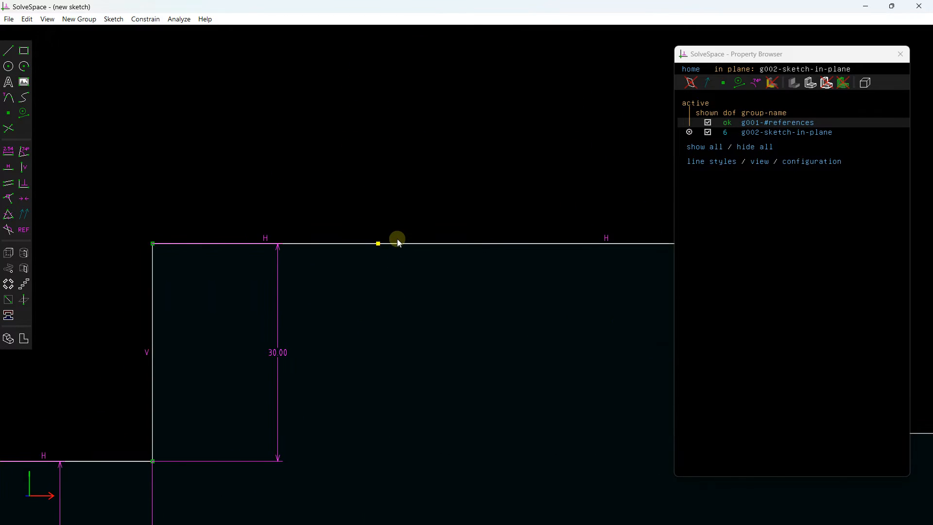
scroll(382, 243, "down", 8)
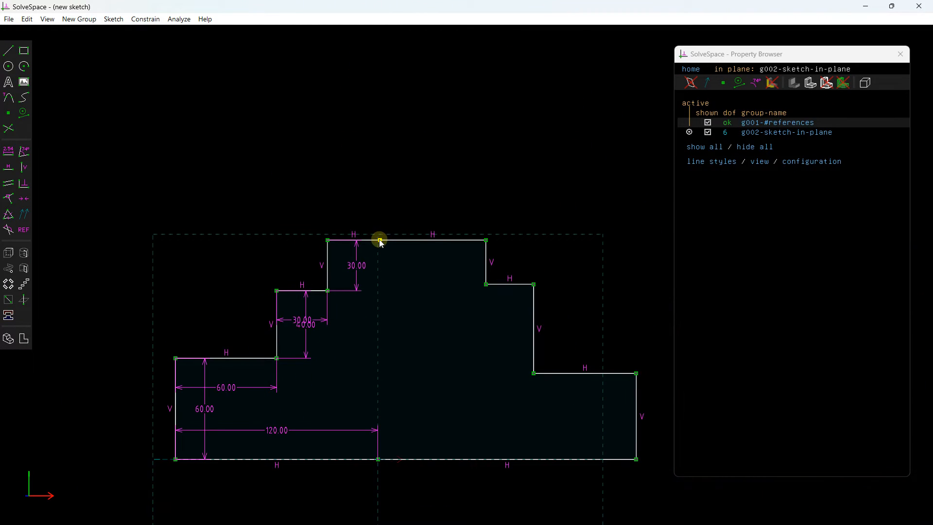
left_click(362, 240)
left_click_drag(407, 233, 378, 243)
Dimension the left segment of the profile's top edge and set its length to 30 mm
scroll(340, 235, "up", 3)
left_click(346, 244)
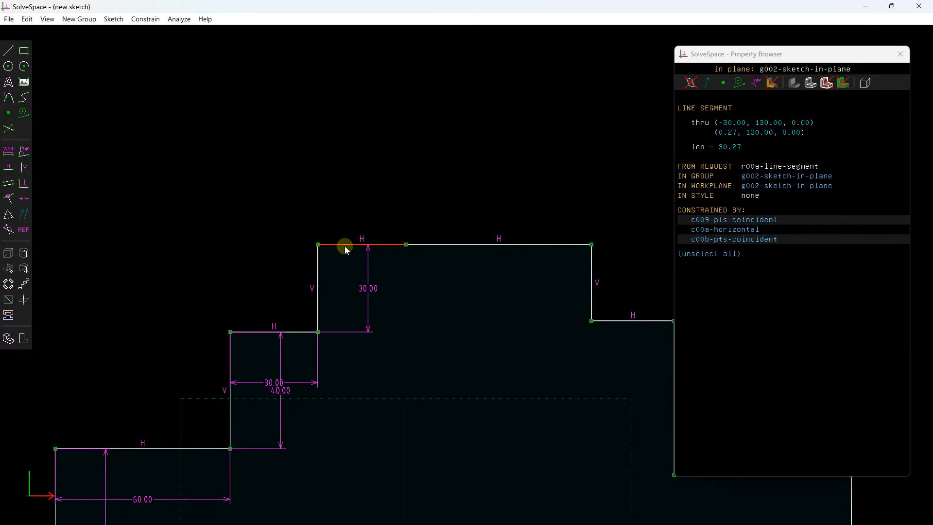
left_click(8, 151)
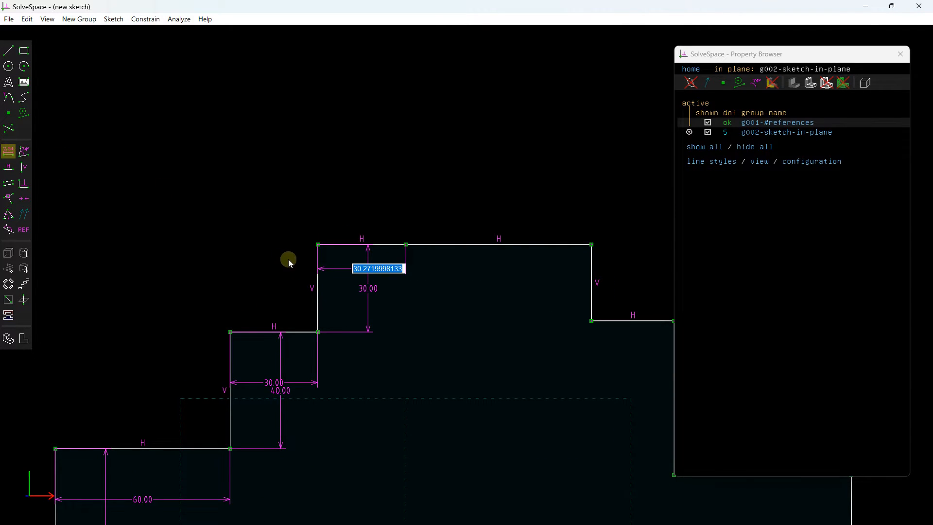
type("30")
key("Return")
scroll(440, 266, "up", 4)
scroll(422, 263, "down", 6)
scroll(456, 345, "up", 2)
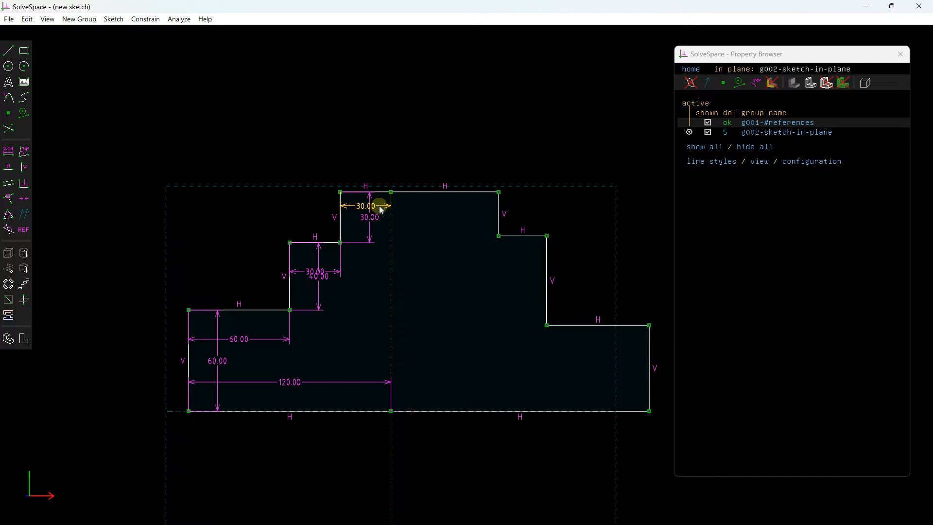
Move the profile's lower right corner outward along the base, to about 164 mm from the origin
left_click(649, 410)
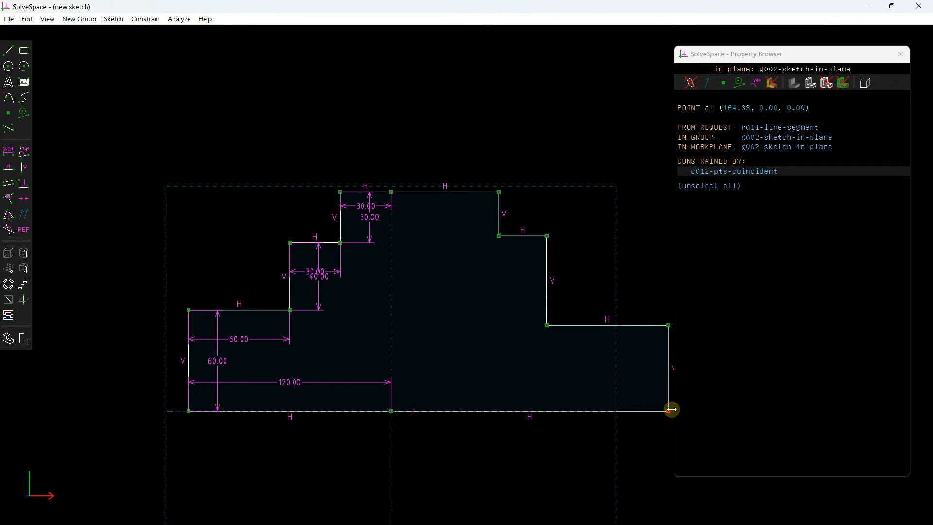
scroll(425, 281, "down", 2)
scroll(556, 331, "up", 1)
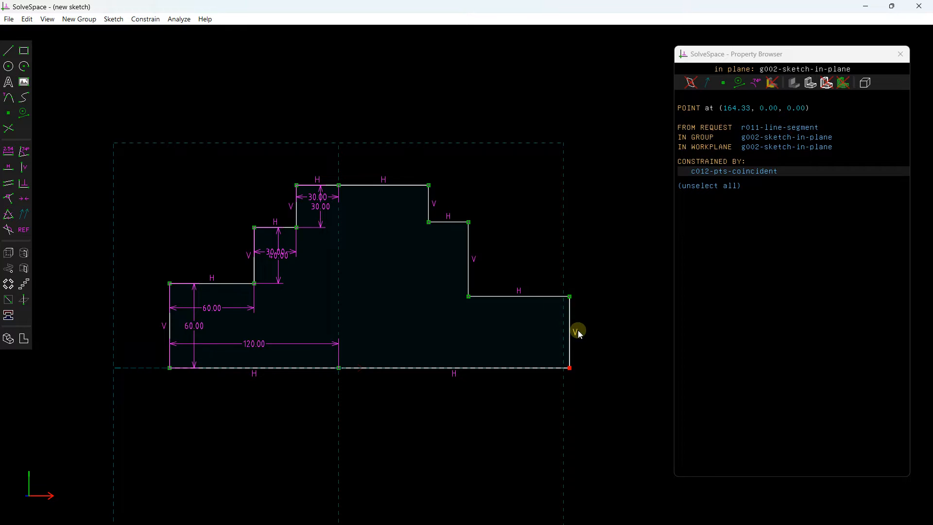
Try an equal constraint on the two base segments with the profile's lower right corner also selected
left_click(410, 368)
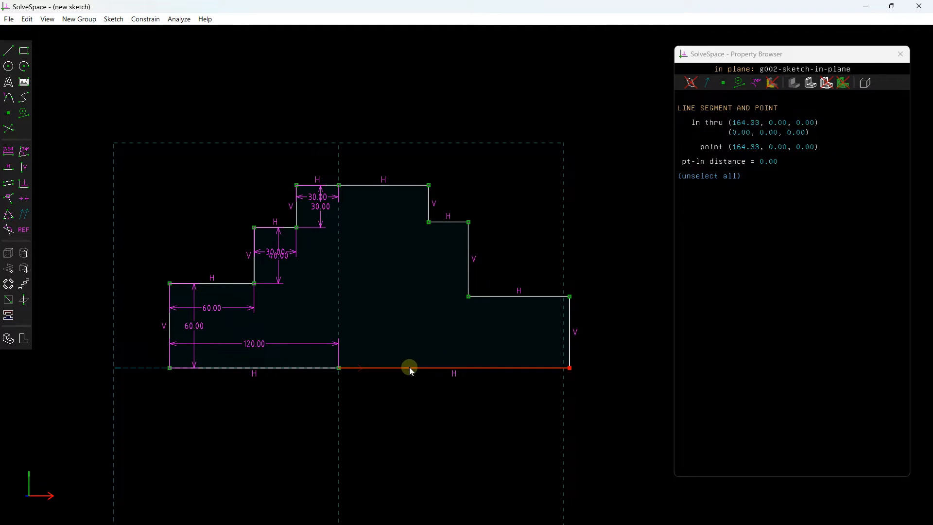
left_click(307, 367)
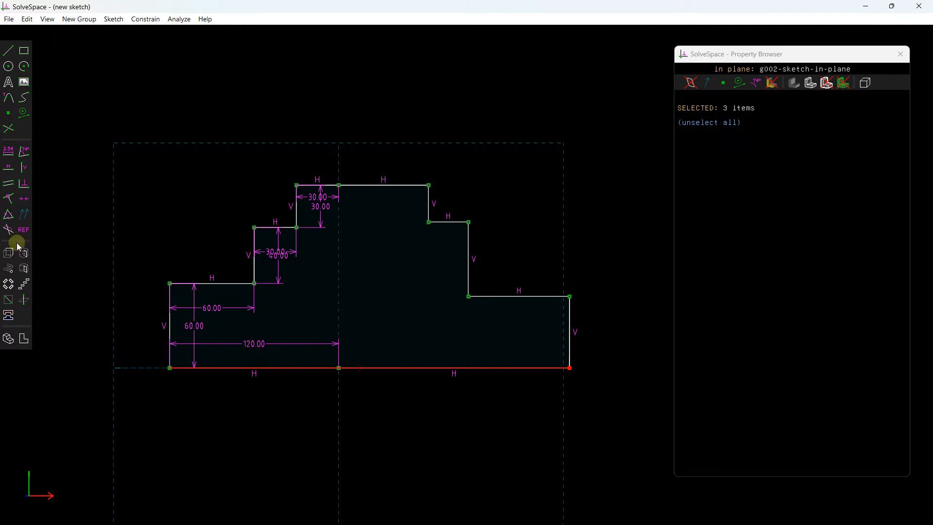
left_click(9, 215)
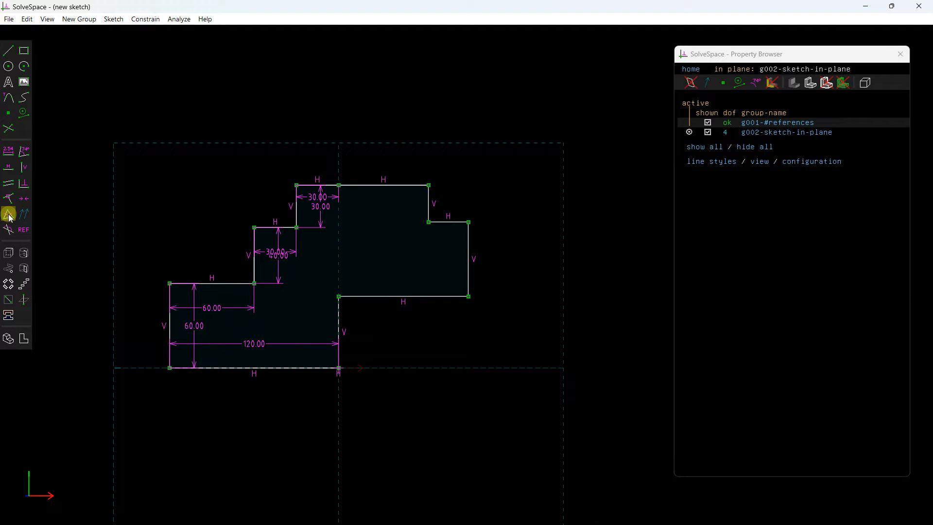
scroll(329, 322, "up", 2)
left_click_drag(343, 290, 421, 327)
Undo the equal constraint applied to the base segments and corner point
left_click(27, 19)
left_click(35, 31)
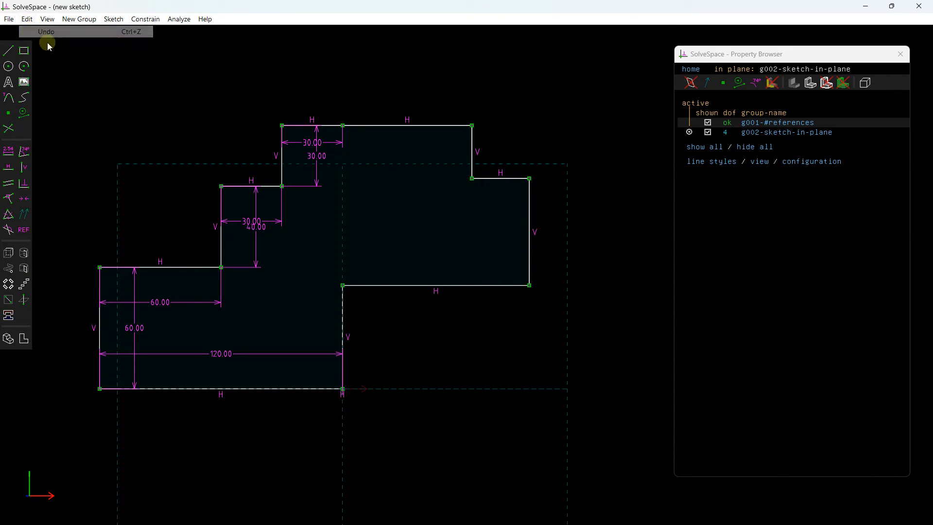
left_click(26, 19)
left_click(33, 30)
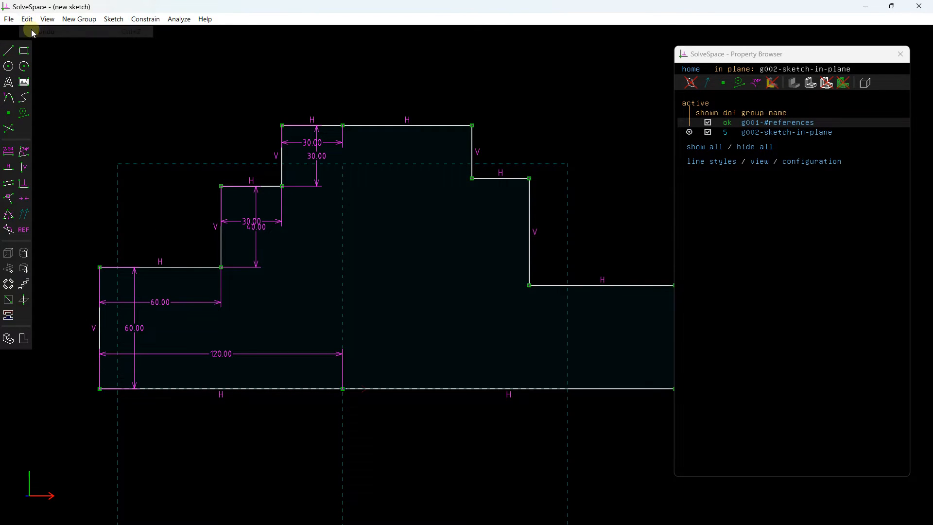
Move the right-hand stepped corners inward freehand, bringing the profile's lower right corner to about 120 mm from the origin
scroll(461, 270, "up", 2)
left_click_drag(566, 303, 504, 302)
left_click_drag(464, 226, 454, 233)
left_click_drag(425, 156, 411, 166)
scroll(340, 93, "up", 3)
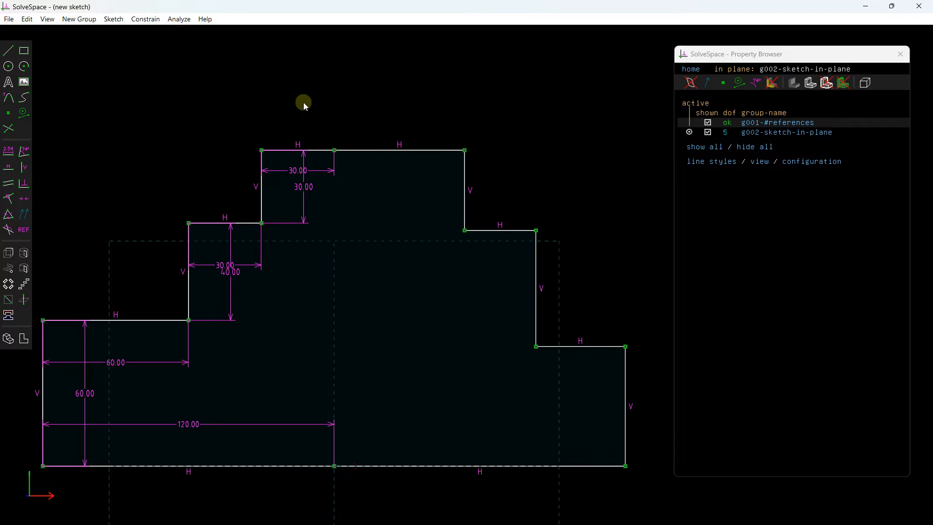
Constrain the two base segments to equal length, and the two outer vertical sides to equal length
left_click(374, 467)
left_click(292, 466)
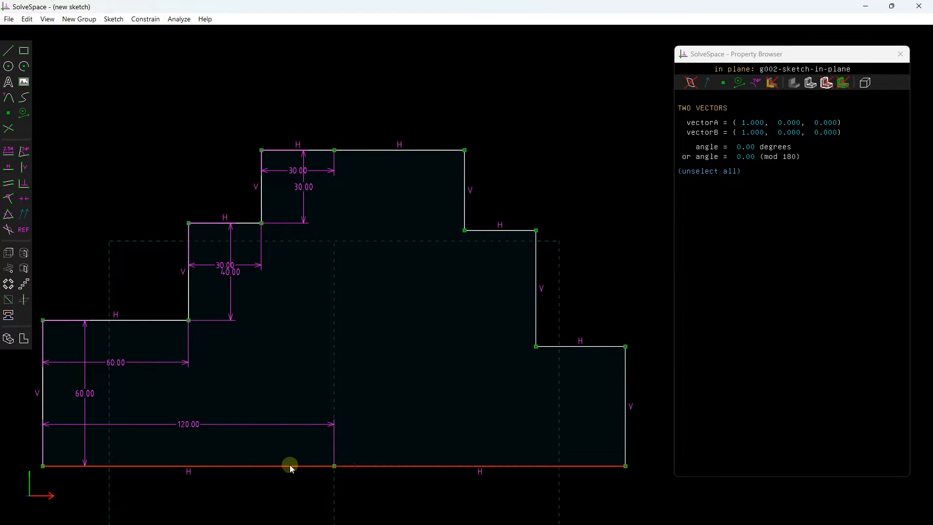
left_click(8, 215)
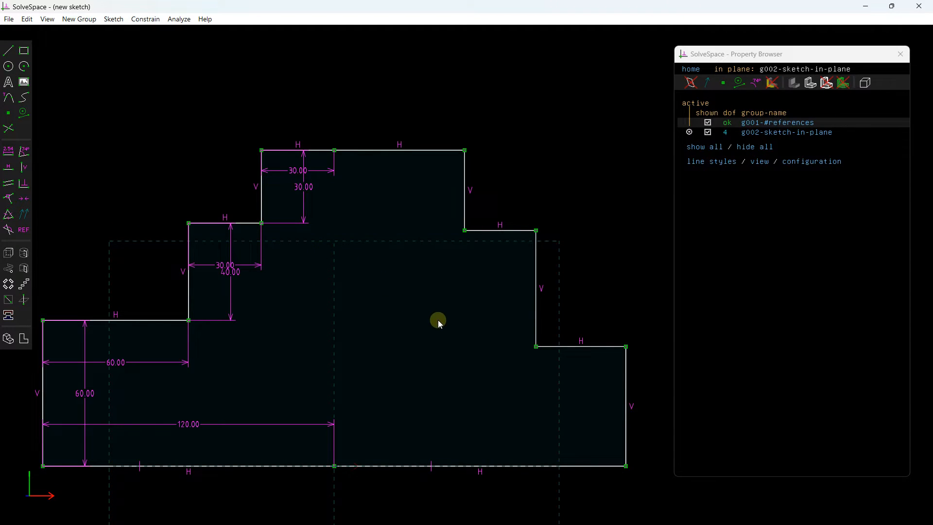
scroll(438, 320, "down", 2)
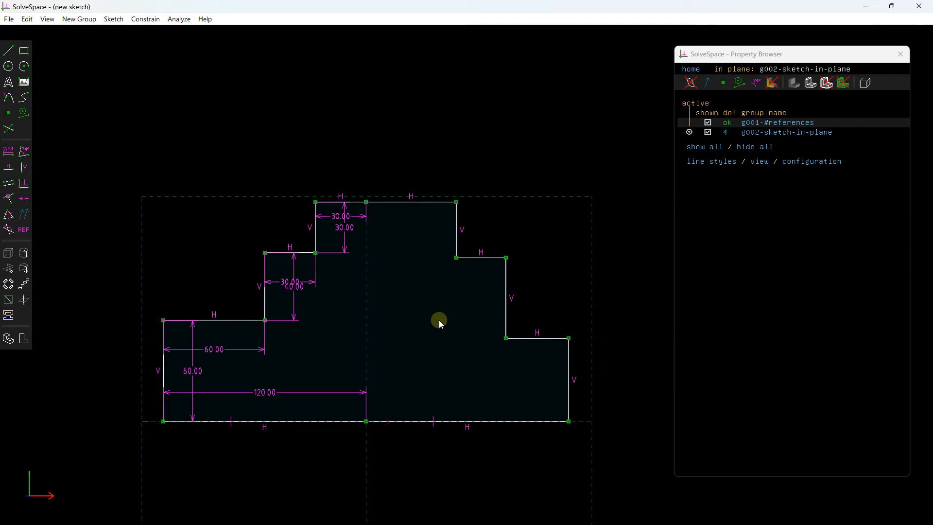
left_click(569, 359)
left_click(165, 362)
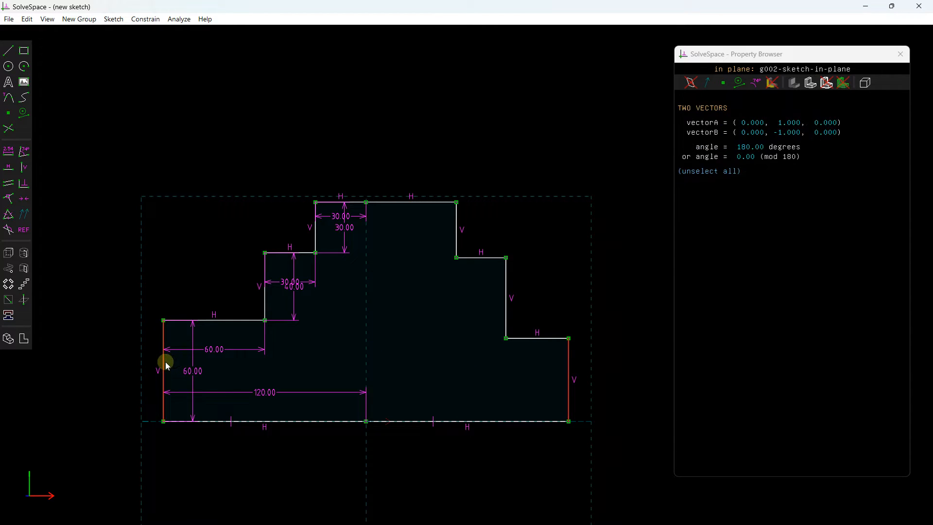
left_click(7, 215)
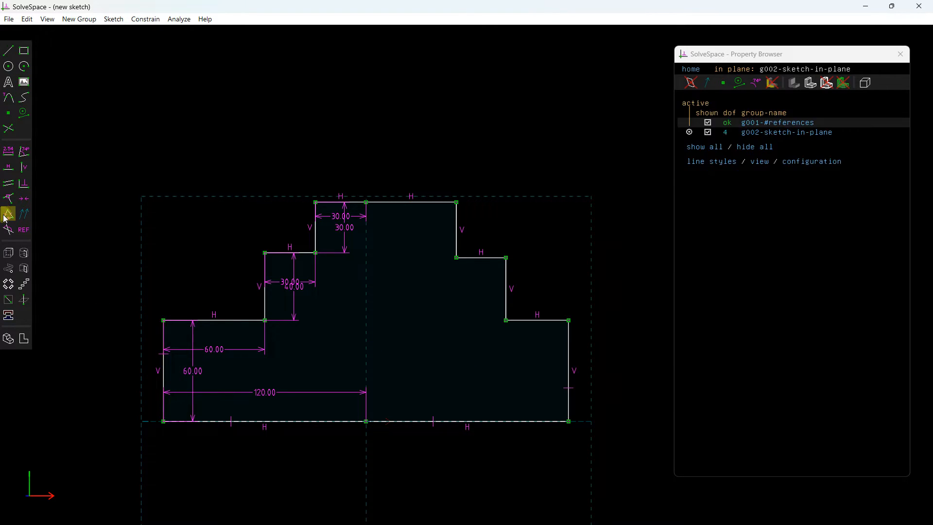
Constrain the two lower horizontal ledges to equal length, and the two middle vertical sides to equal length
left_click(526, 320)
left_click(224, 320)
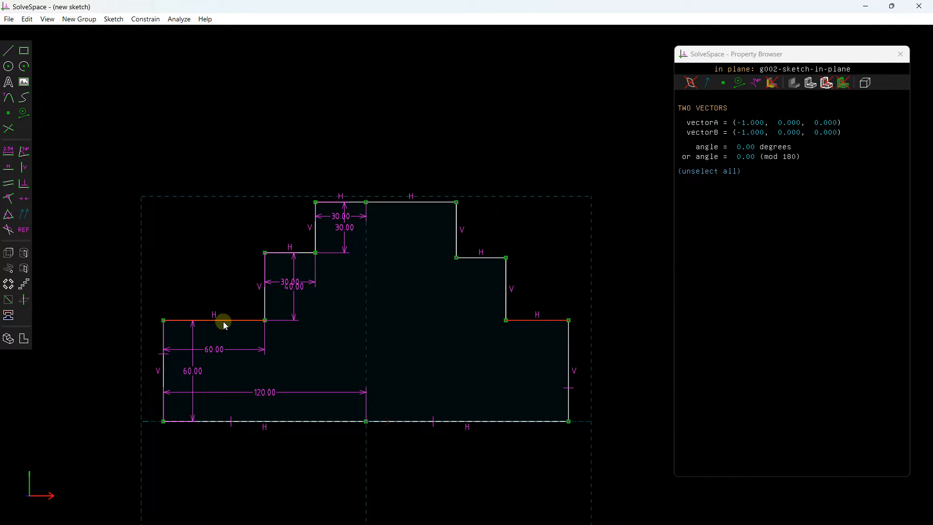
left_click(8, 217)
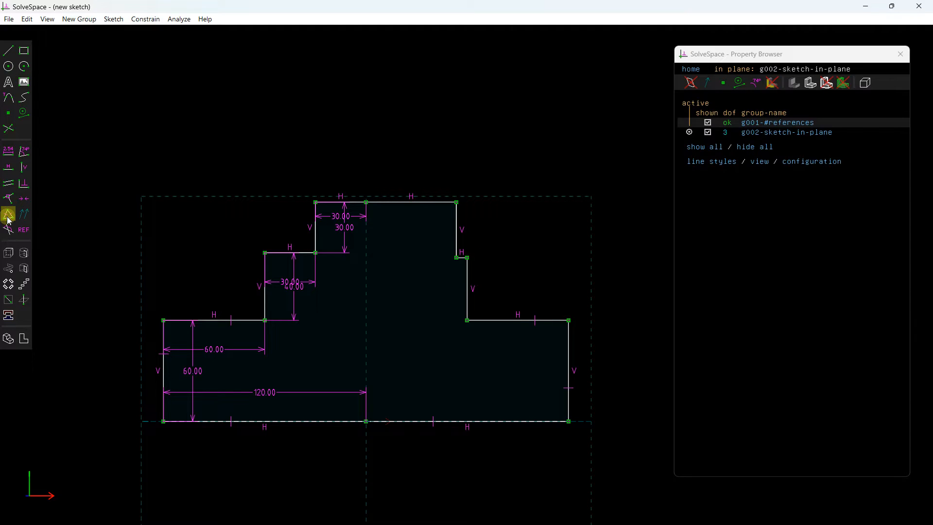
left_click(466, 294)
left_click(265, 305)
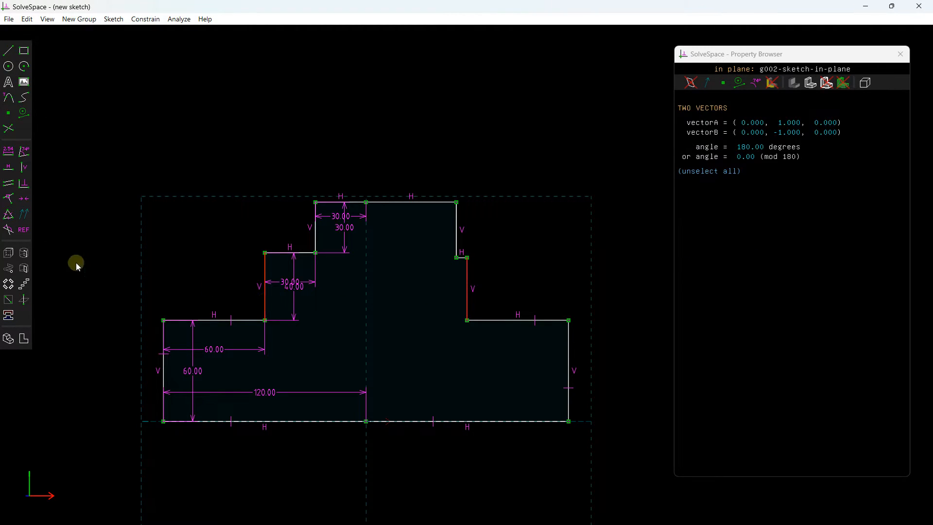
left_click(9, 216)
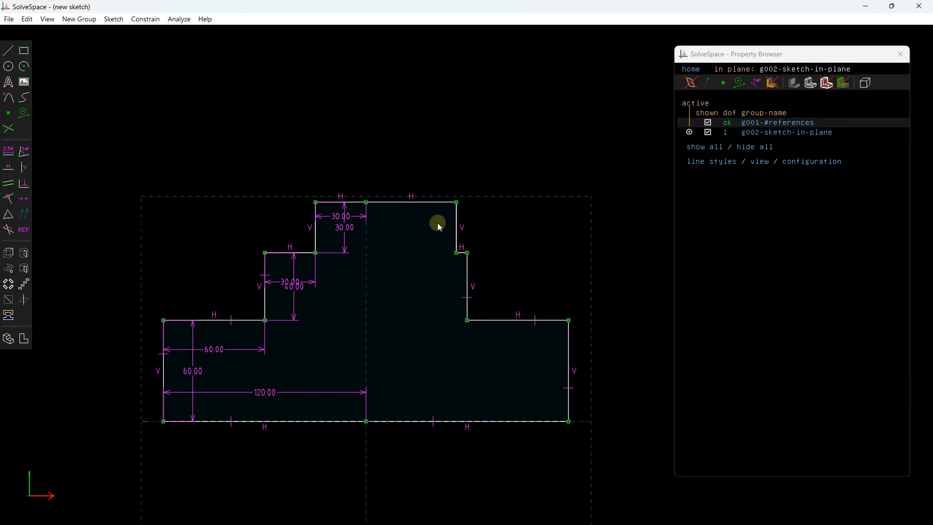
Constrain the right upper horizontal ledge to the same length as the left upper ledge
scroll(462, 248, "up", 3)
left_click(462, 254)
scroll(210, 260, "down", 2)
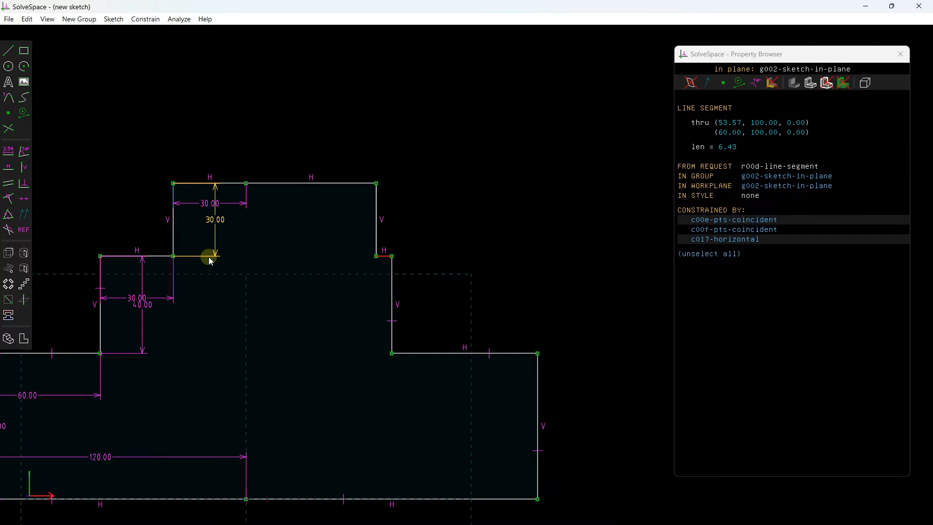
left_click(137, 256)
left_click(8, 215)
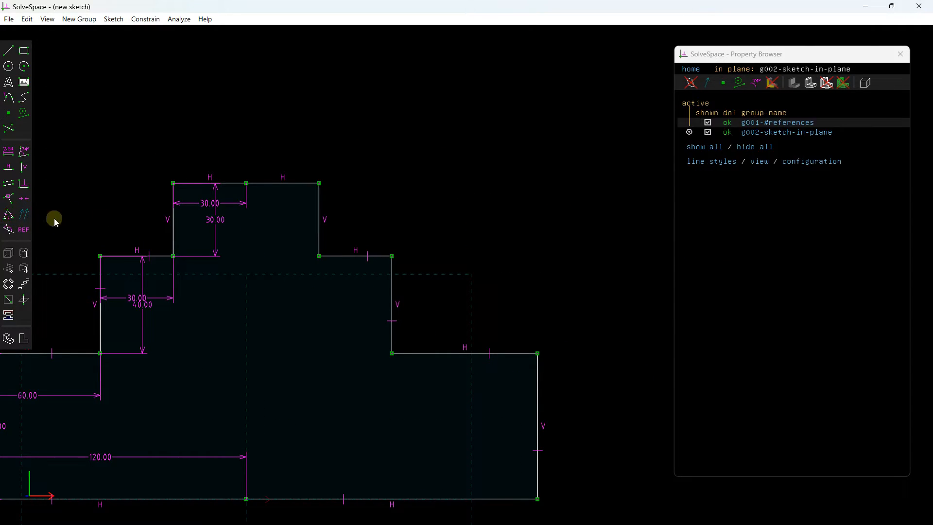
Constrain the two uppermost vertical sides to equal length and allow redundant constraints in the sketch group
left_click(319, 204)
left_click(176, 217)
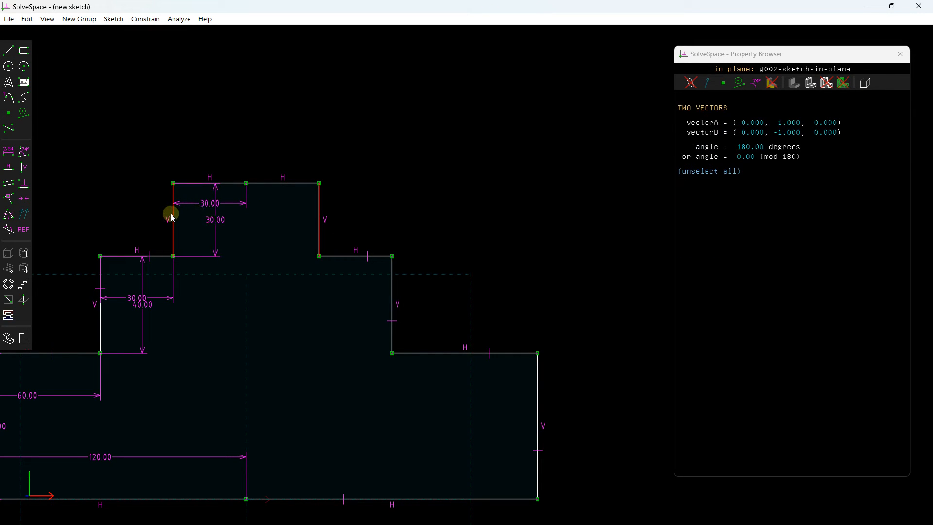
left_click(7, 217)
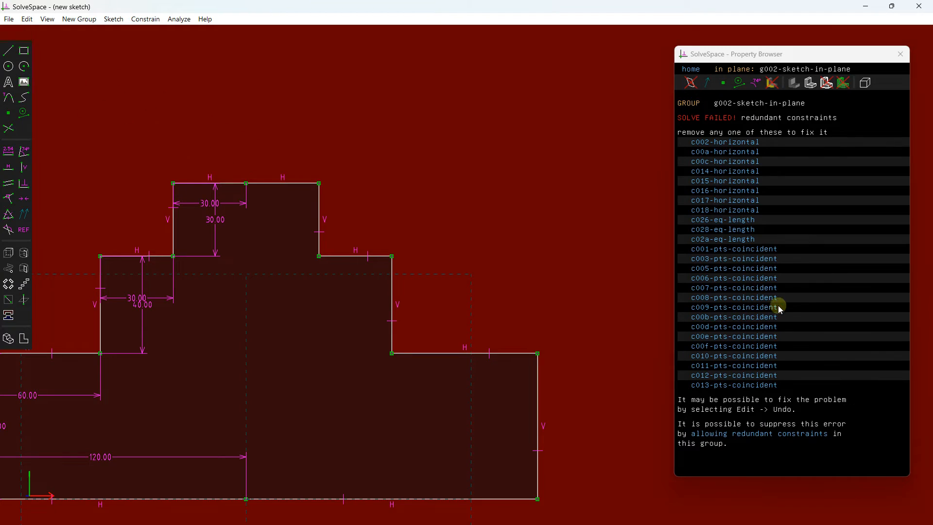
left_click(770, 434)
Constrain the two segments of the profile's top edge to equal length
left_click(262, 183)
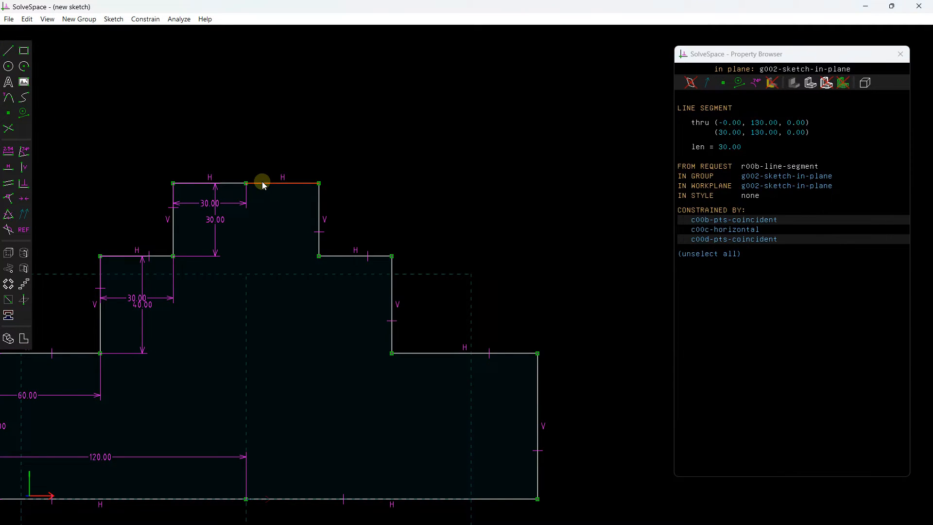
left_click(190, 187)
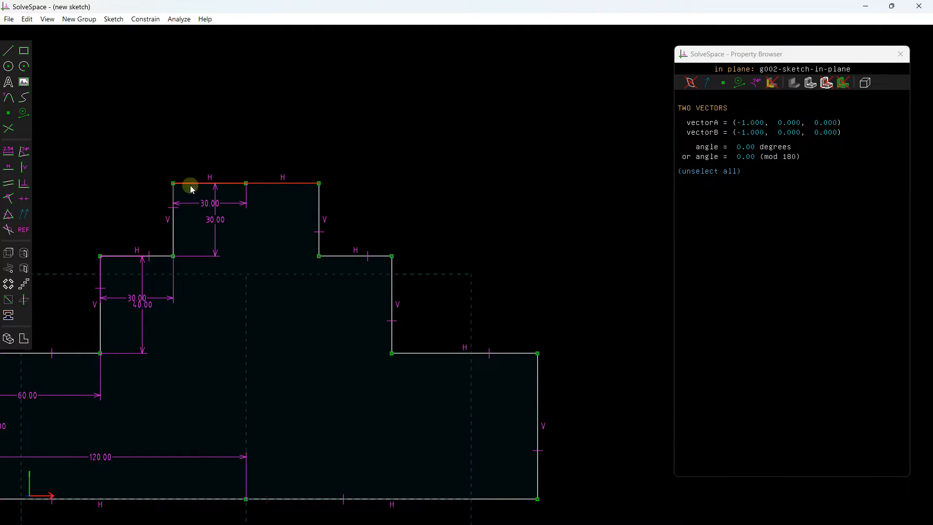
left_click(7, 228)
scroll(410, 191, "down", 3)
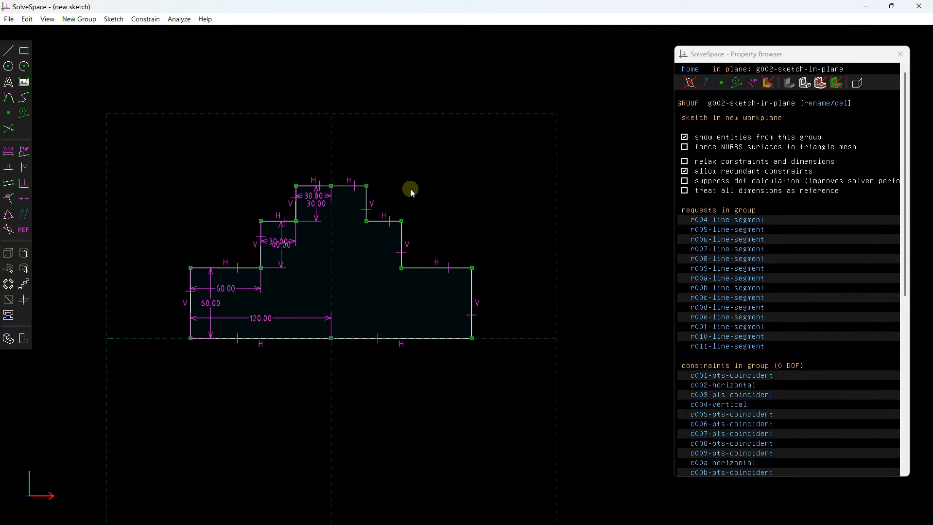
left_click(303, 276)
left_click(400, 275)
left_click(504, 276)
left_click(461, 281)
left_click(454, 208)
left_click(464, 184)
left_click(504, 208)
left_click(519, 191)
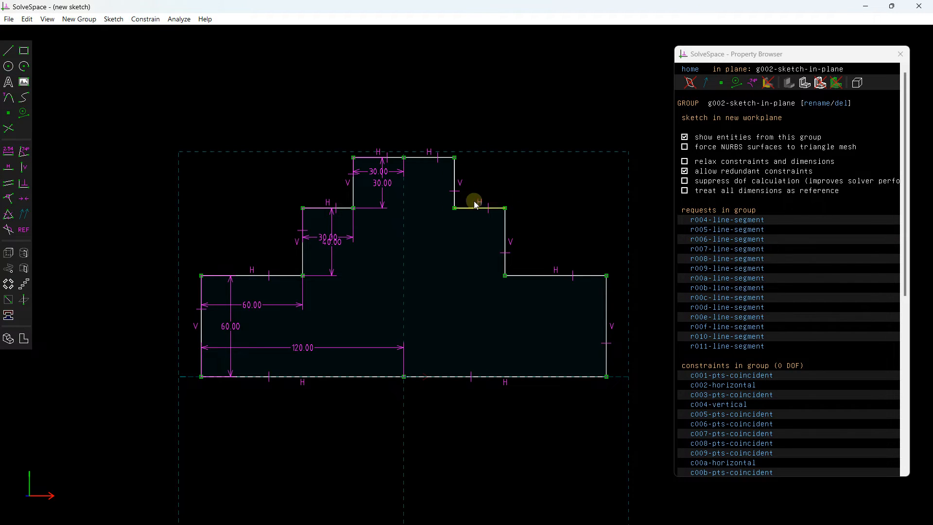
left_click(505, 209)
left_click(505, 209)
scroll(481, 216, "down", 2)
scroll(483, 213, "up", 1)
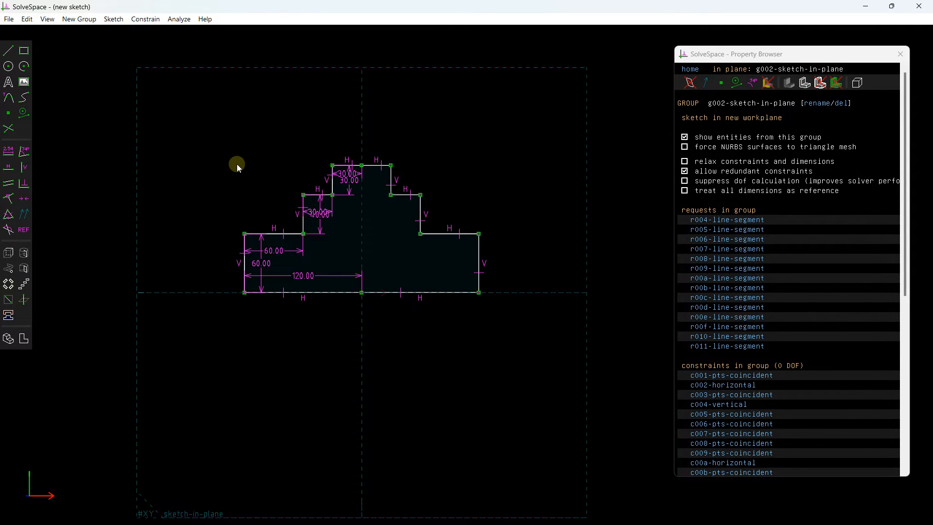
Extrude the constrained stepped profile as a one-sided solid
mouse_move(279, 103)
right_mouse_down()
mouse_move(258, 102)
mouse_move(252, 78)
right_mouse_up()
right_click_drag(310, 398, 308, 346)
mouse_move(237, 294)
middle_mouse_down()
mouse_move(428, 355)
mouse_move(367, 375)
mouse_move(388, 345)
middle_mouse_up()
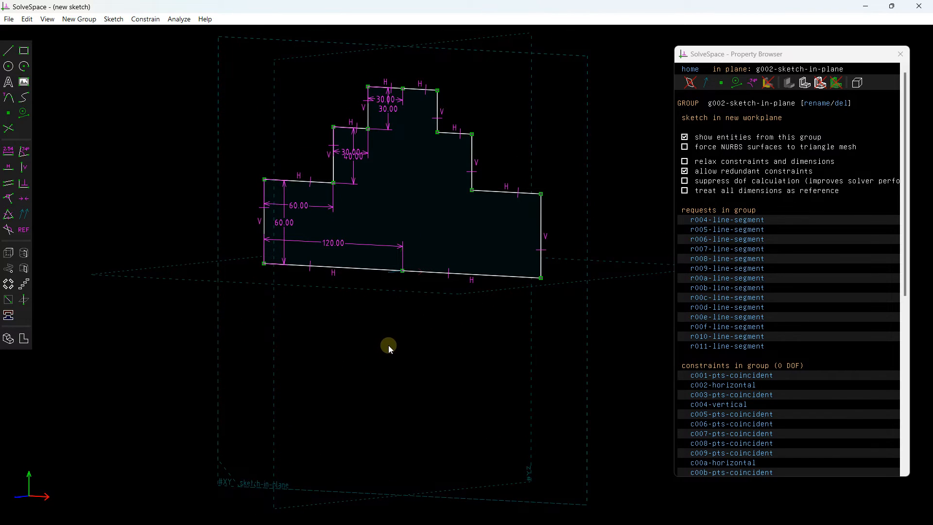
left_click(8, 253)
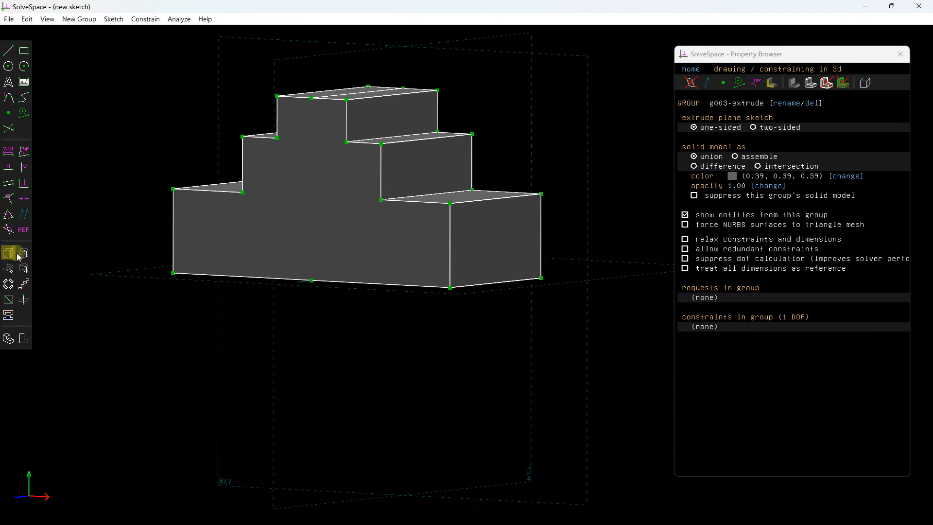
mouse_move(404, 300)
middle_mouse_down()
mouse_move(405, 346)
mouse_move(401, 323)
middle_mouse_up()
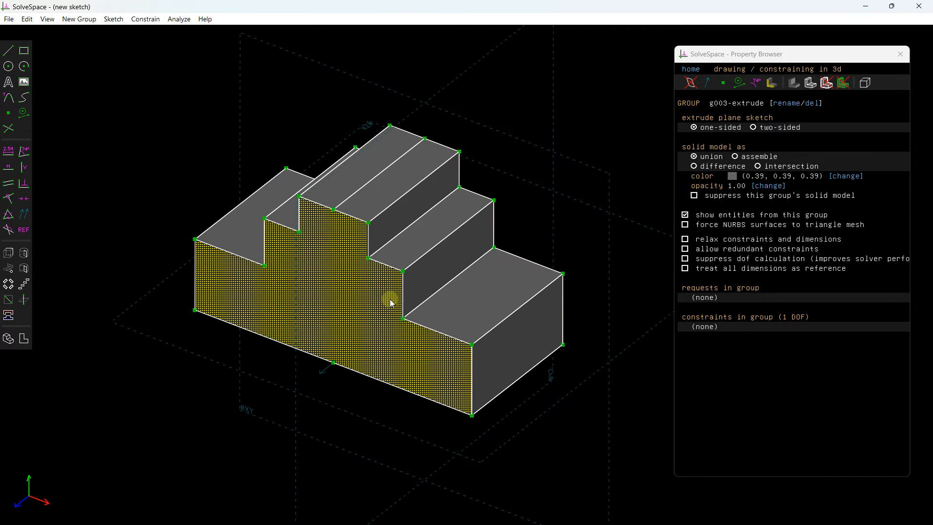
Pull the extrusion freehand to a depth of about 141 mm, and dimension a depth edge with a length of 120 mm
left_click(420, 261)
left_click_drag(421, 264, 346, 284)
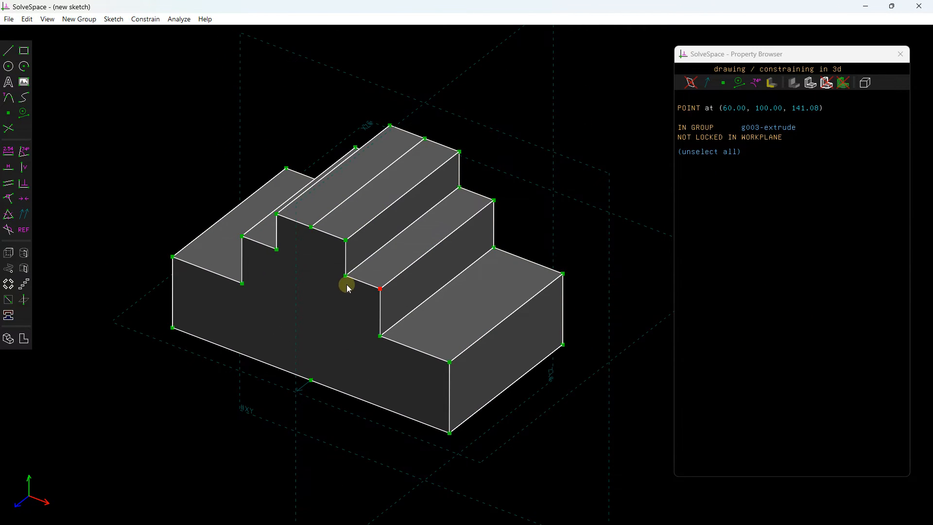
left_click(447, 236)
left_click(9, 151)
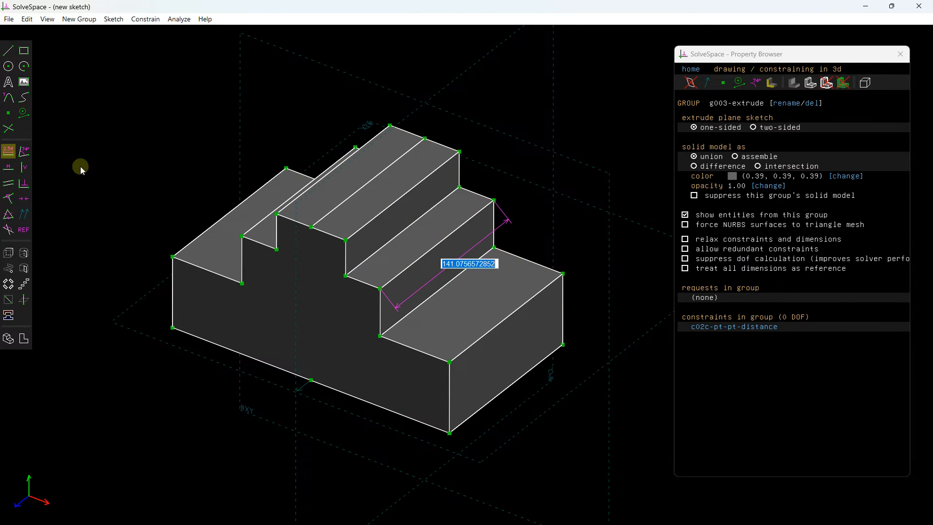
type("120")
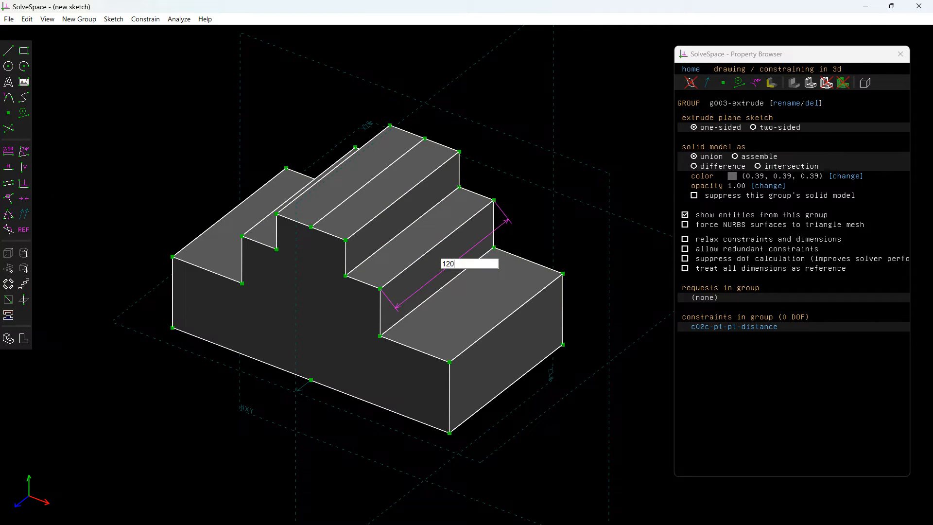
key("Return")
middle_click_drag(359, 351, 362, 319)
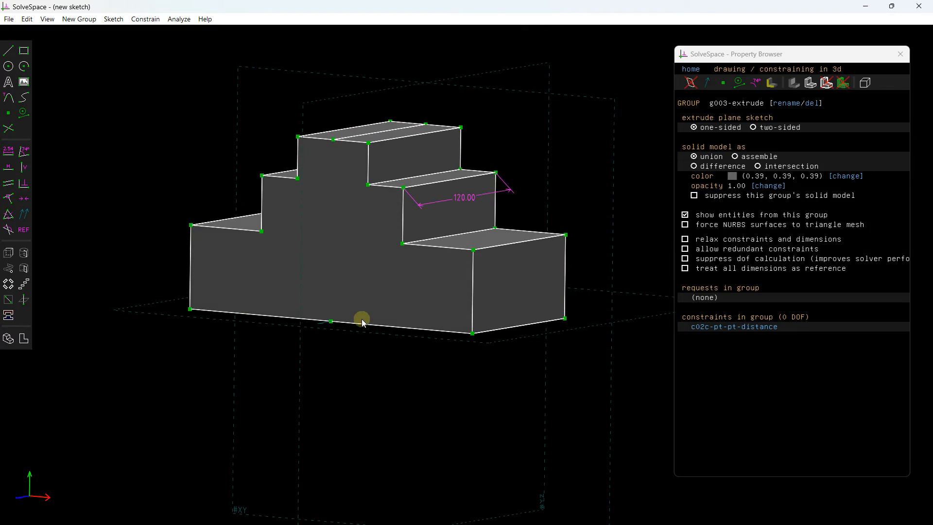
left_click(547, 192)
middle_click_drag(250, 293, 174, 209)
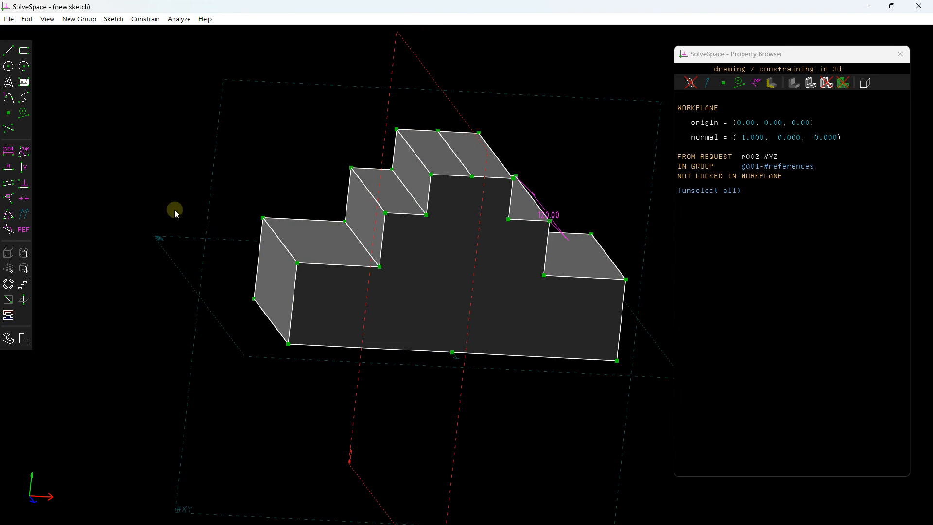
left_click(24, 19)
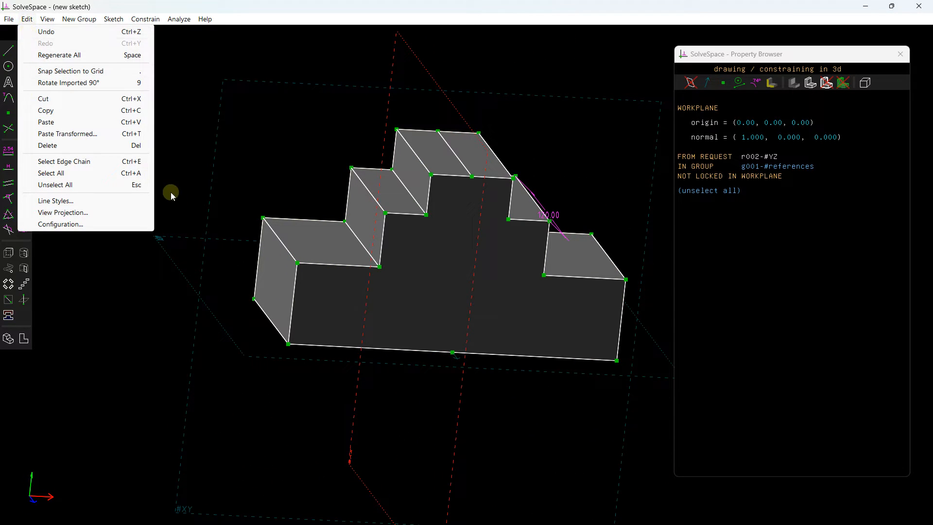
left_click(221, 174)
Undo the extrusion's depth dimension, the freehand depth change and the extrusion itself, back to the constrained profile sketch
left_click(22, 19)
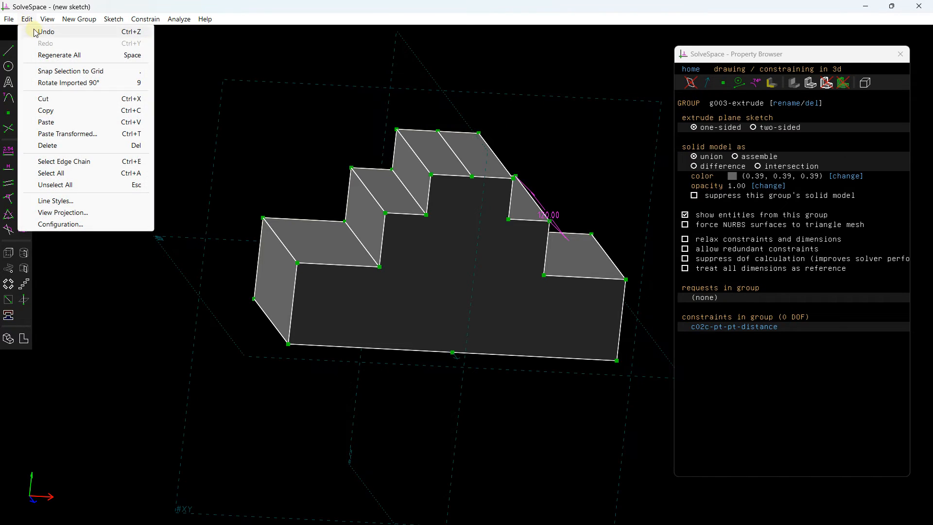
left_click(35, 31)
left_click(33, 24)
left_click(36, 31)
left_click(35, 23)
left_click(38, 32)
left_click(34, 23)
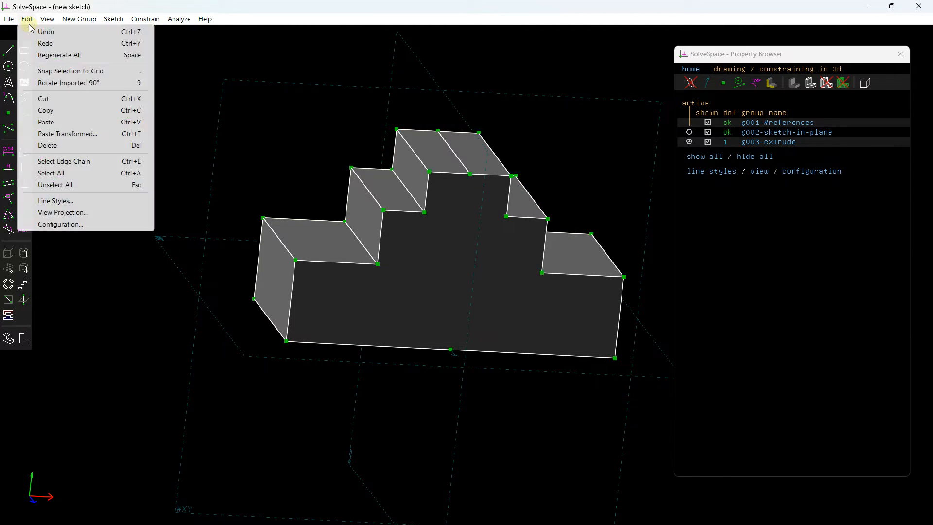
left_click(35, 32)
Delete the whole stepped profile together with its dimensions and constraints, leaving the sketch workplane empty
middle_click_drag(510, 322, 473, 301)
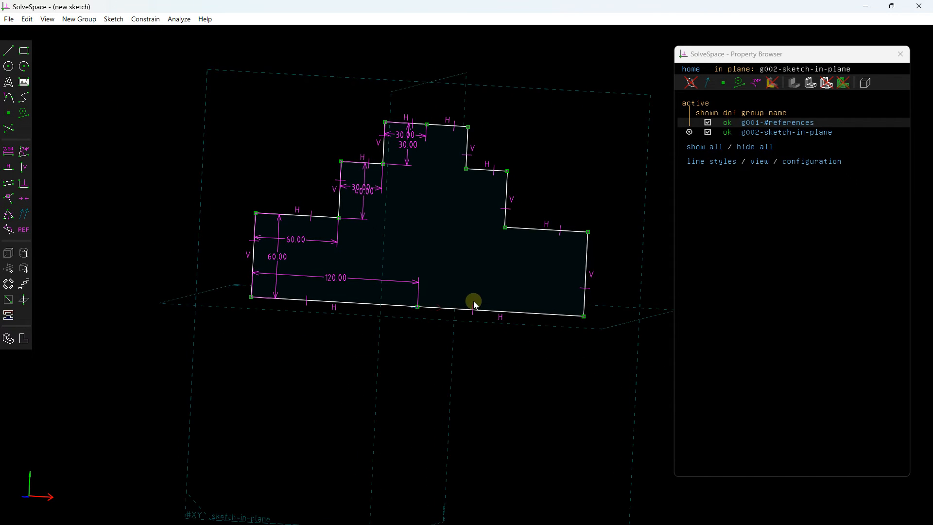
key("w")
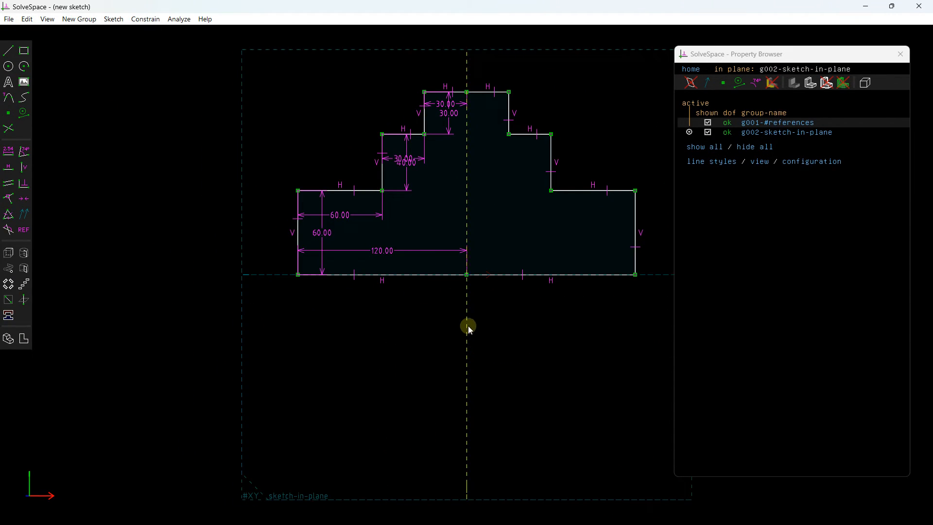
scroll(464, 311, "down", 3)
scroll(591, 154, "up", 2)
mouse_move(607, 122)
left_mouse_down()
mouse_move(555, 209)
mouse_move(161, 465)
mouse_move(149, 456)
left_mouse_up()
key("Delete")
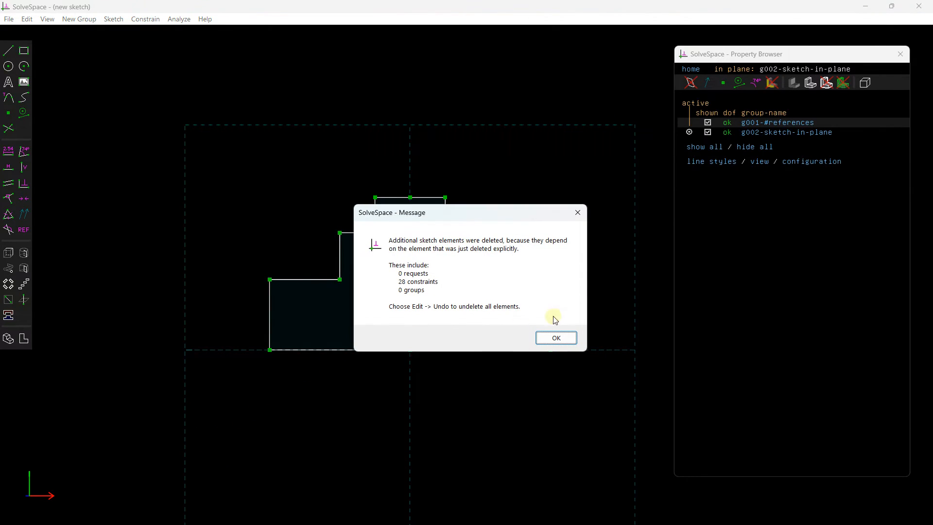
left_click(556, 338)
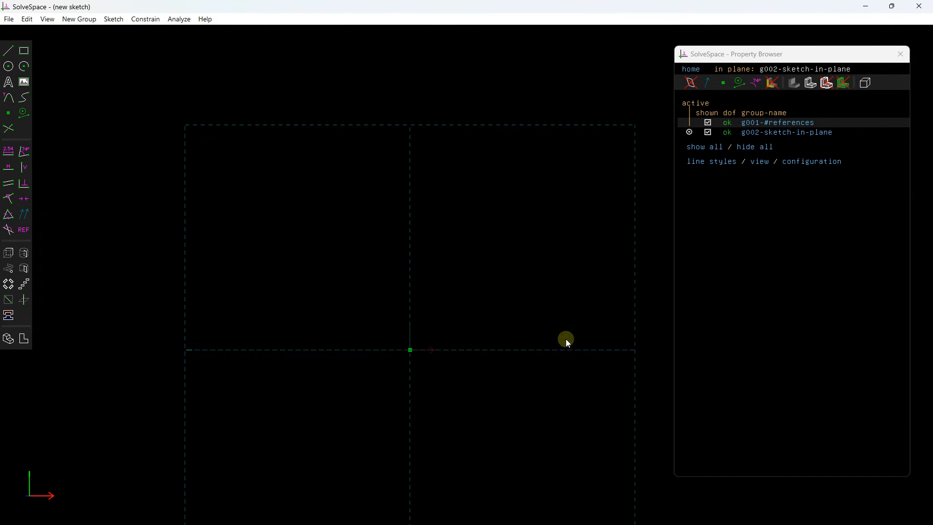
Sketch a rectangle about 252 by 185 mm around the origin
left_click(24, 51)
left_click(259, 234)
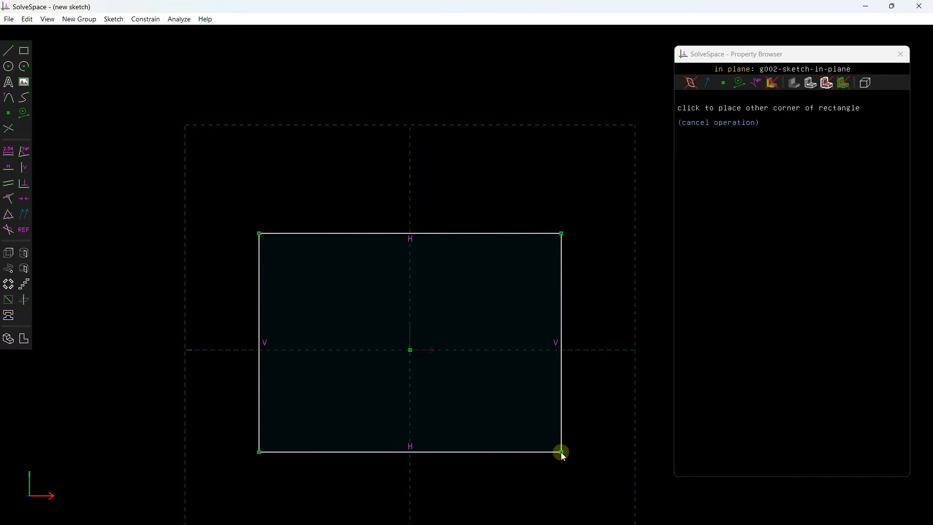
left_click(554, 450)
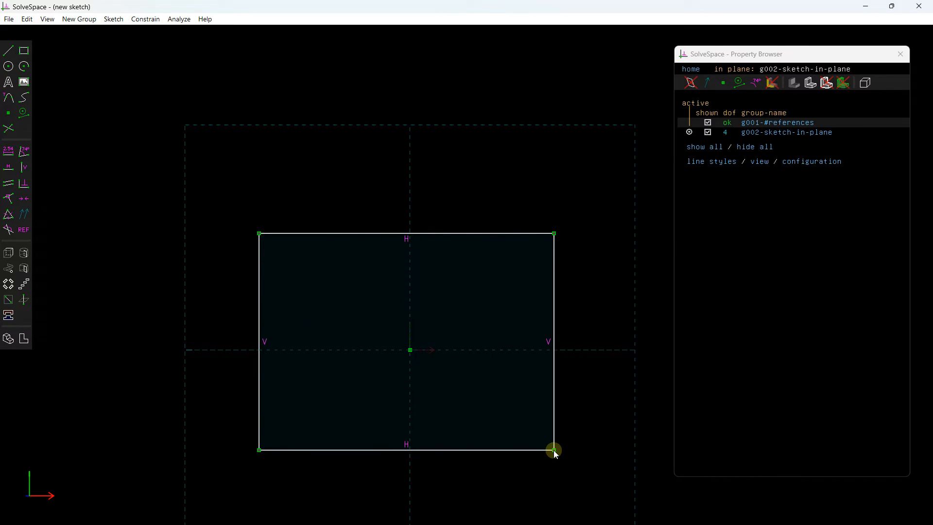
Constrain the rectangle's left corners symmetric about the horizontal axis plane and its upper corners symmetric about the vertical axis plane
left_click(259, 233)
left_click(259, 450)
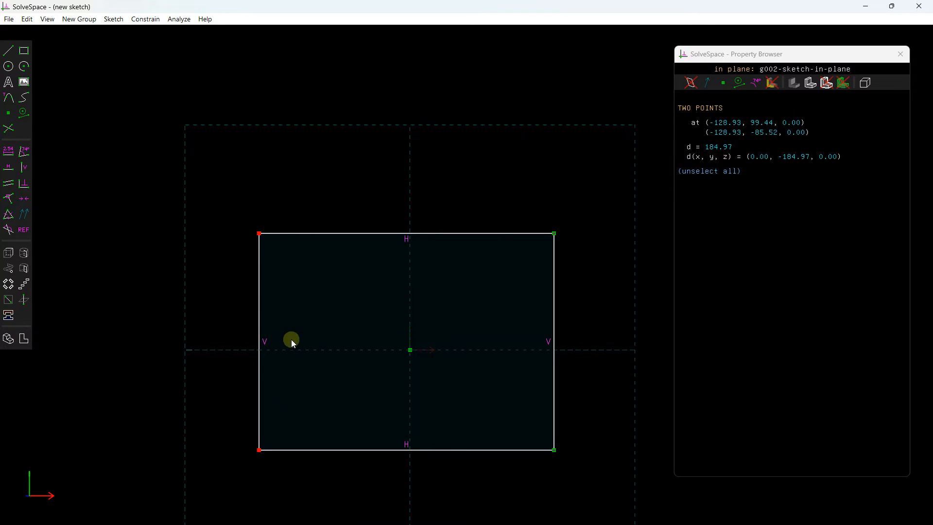
left_click(293, 350)
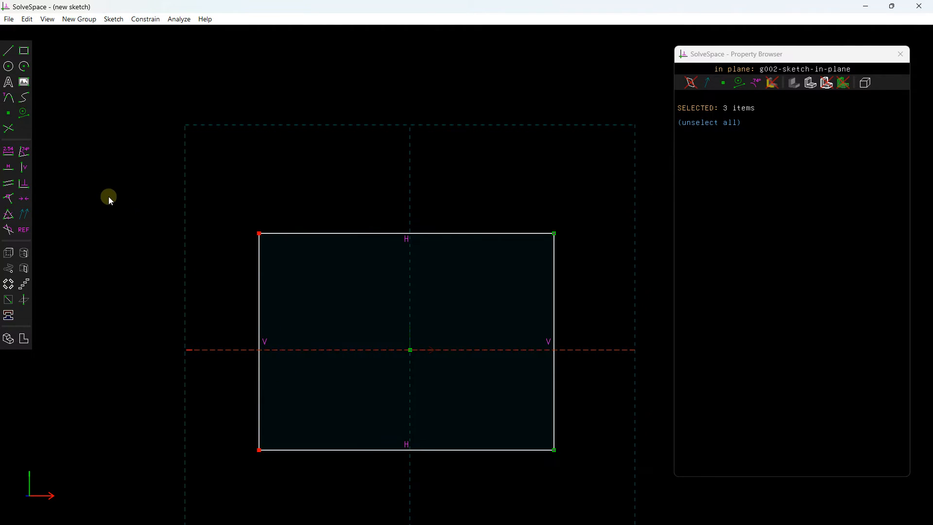
left_click(23, 195)
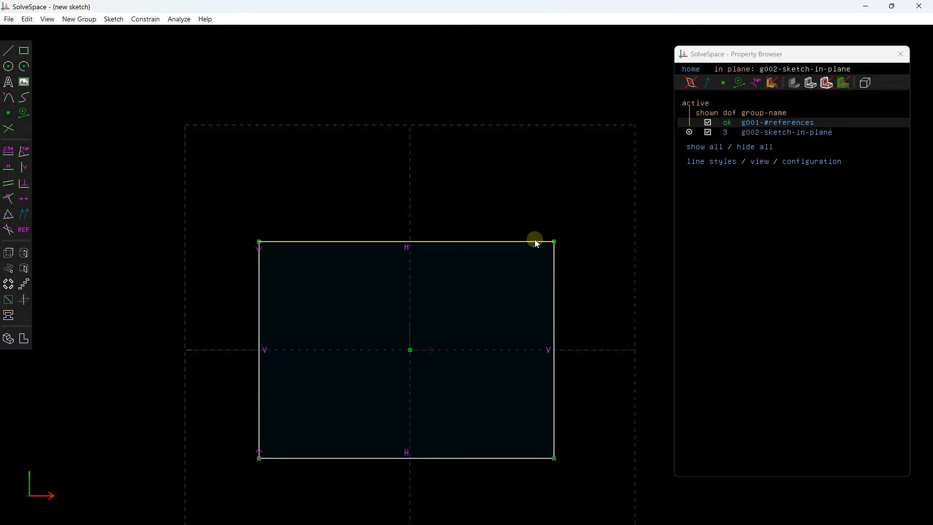
left_click(553, 241)
left_click(258, 241)
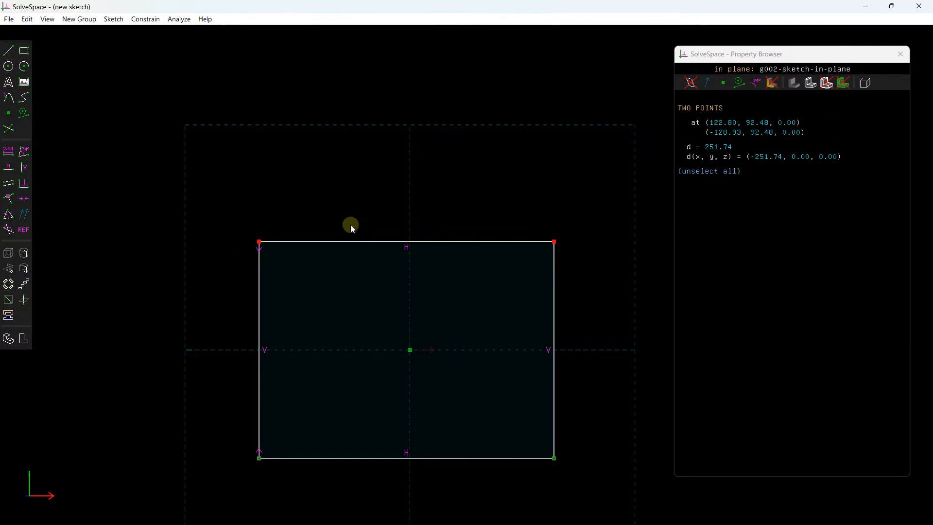
left_click(413, 212)
left_click(26, 197)
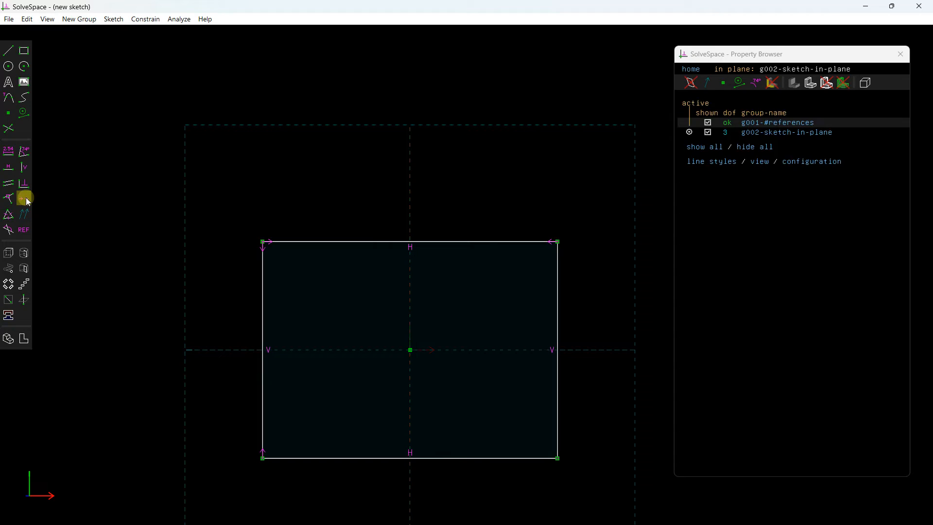
Sketch a slanted line about 178 mm long above the rectangle and move it slightly higher
left_click(342, 338)
mouse_move(202, 351)
middle_mouse_down()
mouse_move(319, 292)
mouse_move(349, 298)
mouse_move(385, 369)
mouse_move(453, 358)
mouse_move(350, 381)
mouse_move(271, 323)
mouse_move(262, 272)
mouse_move(247, 274)
middle_mouse_up()
mouse_move(247, 274)
left_mouse_down()
mouse_move(202, 223)
mouse_move(231, 254)
mouse_move(261, 206)
mouse_move(235, 209)
mouse_move(238, 227)
left_mouse_up()
left_click(57, 139)
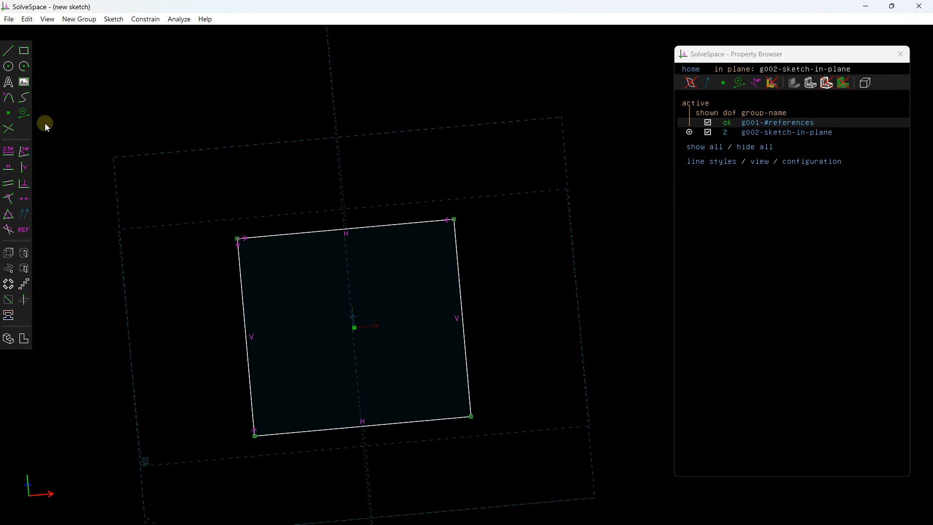
left_click(9, 50)
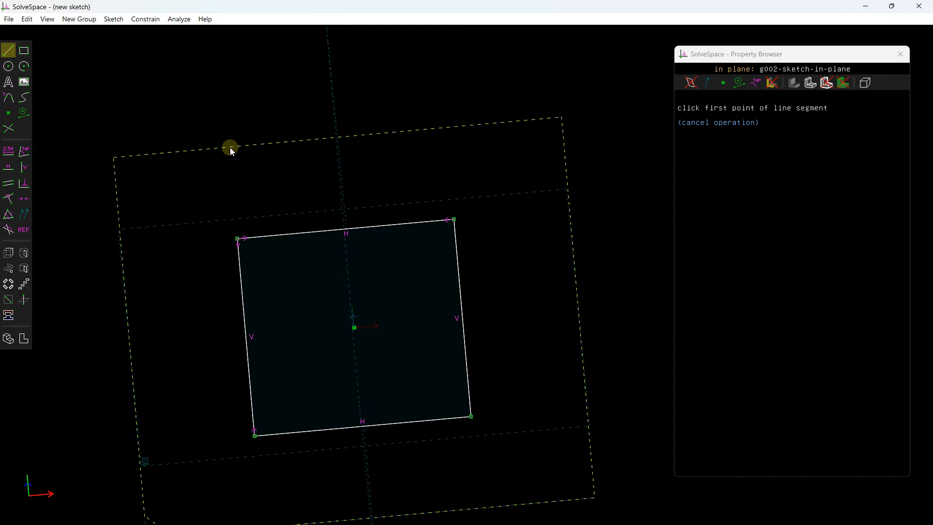
left_click(266, 202)
key("Escape")
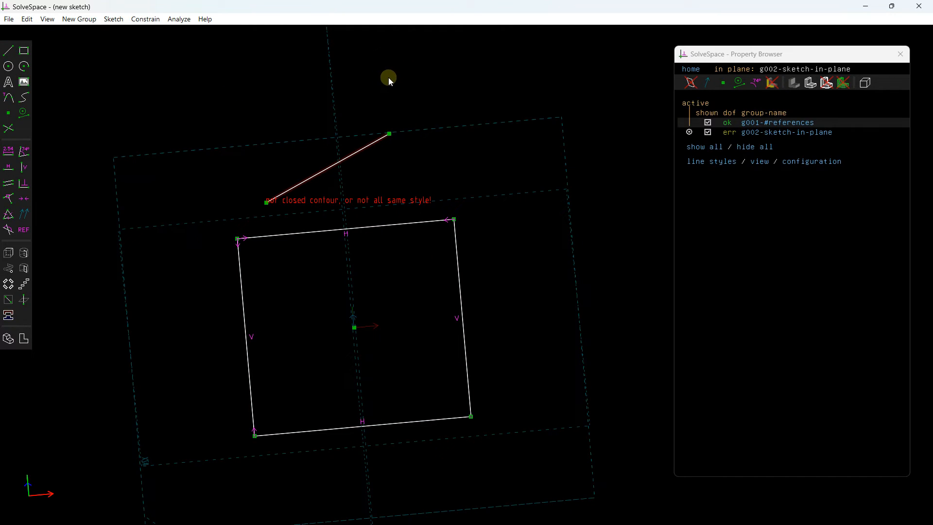
left_click_drag(365, 146, 362, 119)
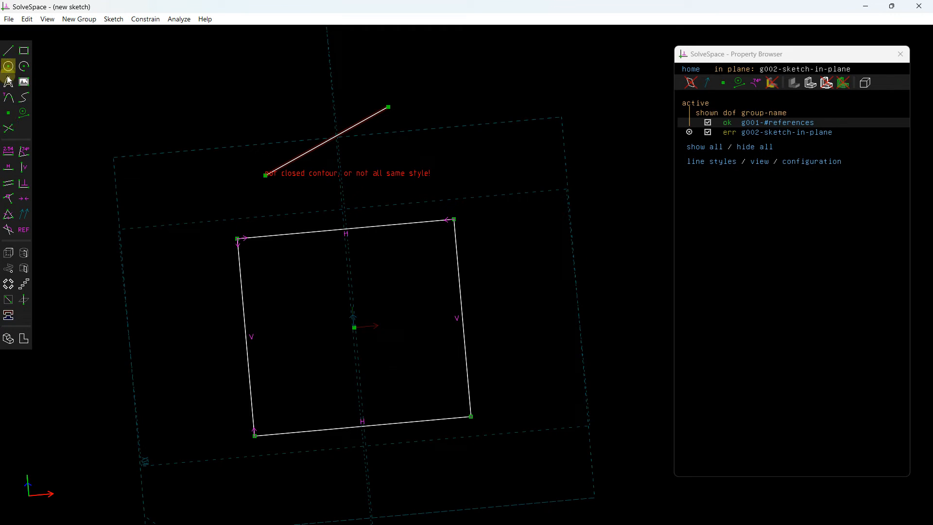
Constrain the slanted line above the rectangle to horizontal and undo that constraint
left_click(8, 166)
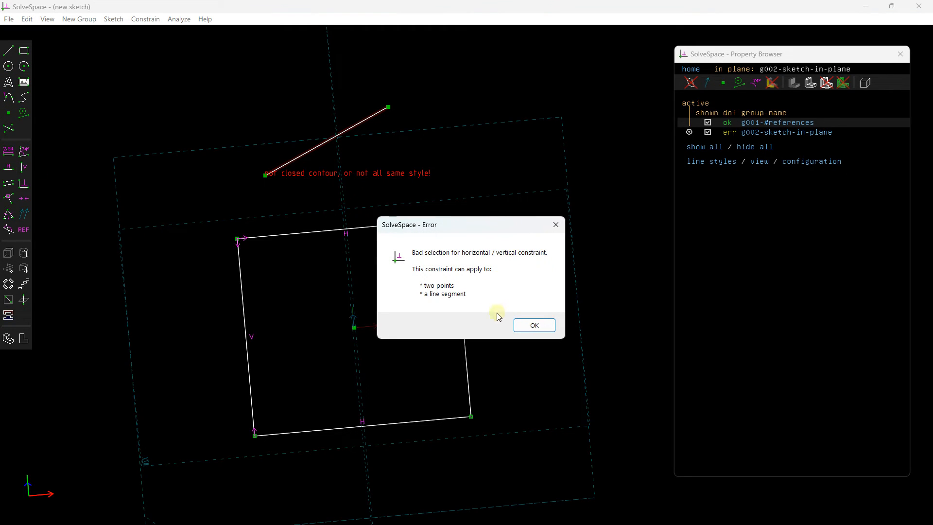
left_click(534, 325)
left_click(355, 125)
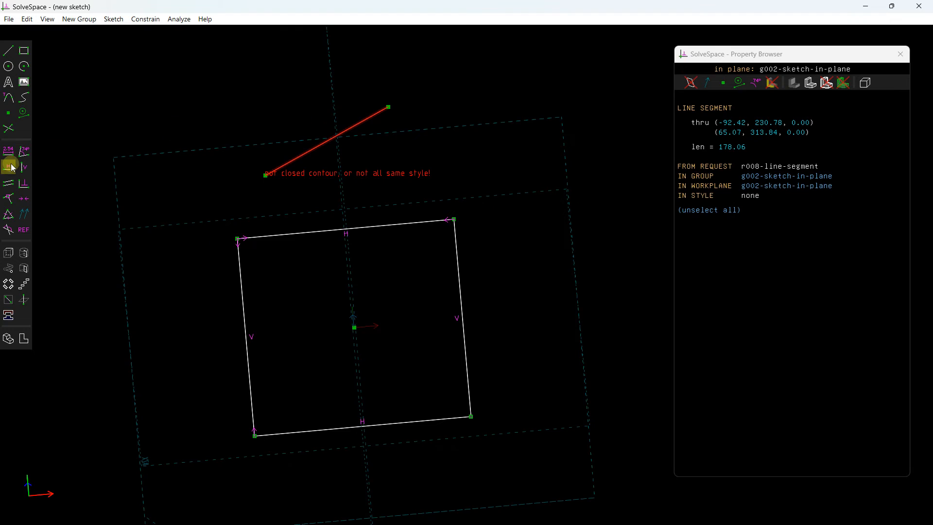
left_click(9, 167)
left_click(27, 19)
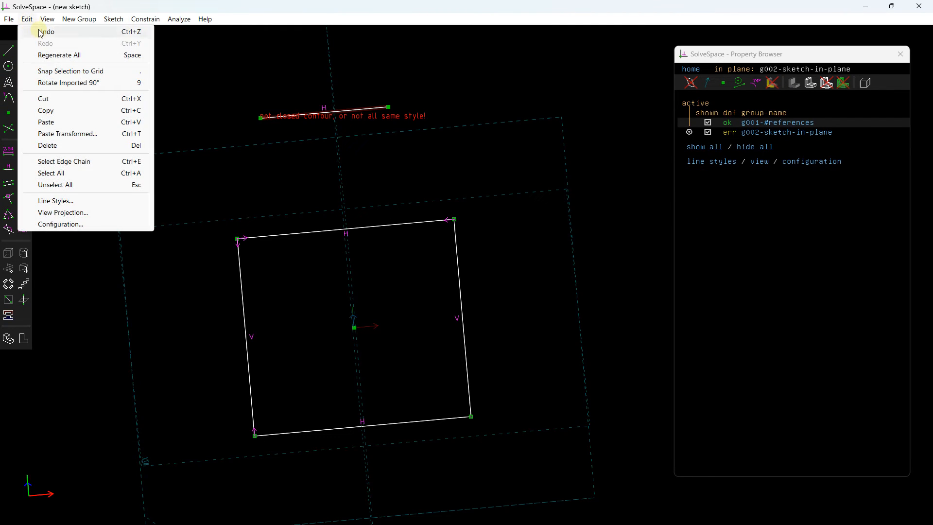
left_click(40, 31)
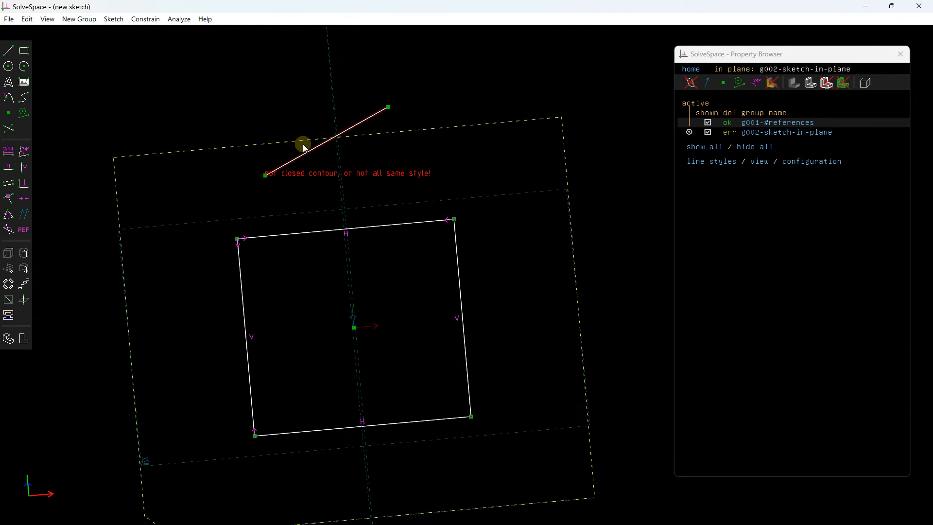
Try a vertical constraint on the slanted line and undo it
left_click(302, 145)
left_click(24, 166)
left_click(26, 19)
left_click(30, 31)
Continue the slanted line from its upper end with two more connected line segments
left_click(9, 50)
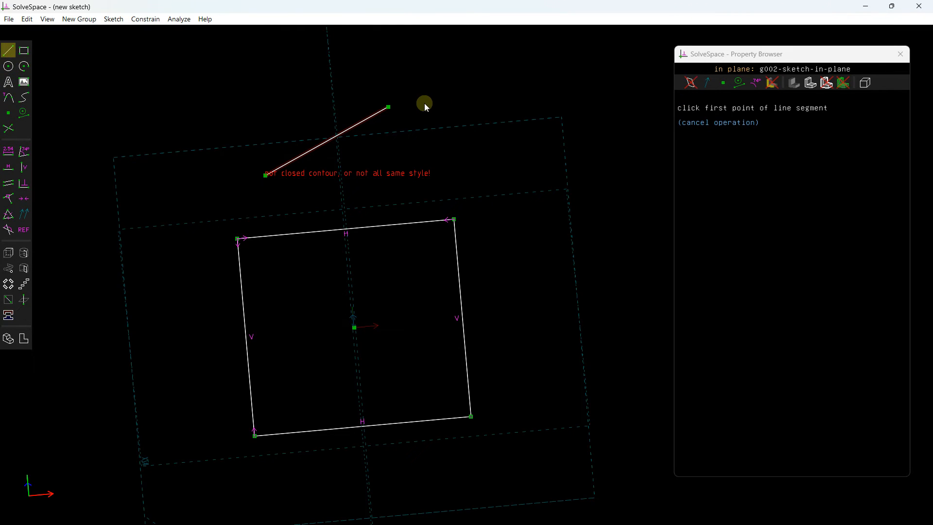
left_click(392, 105)
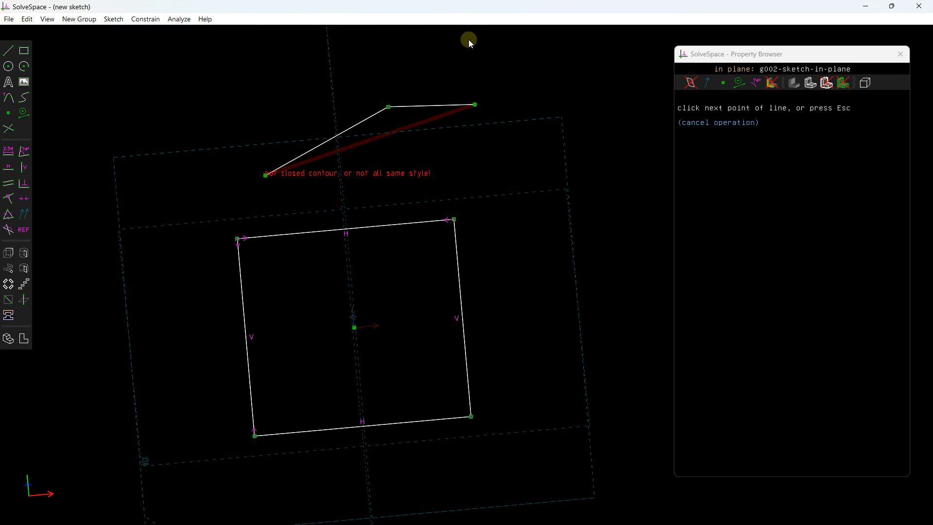
left_click(470, 79)
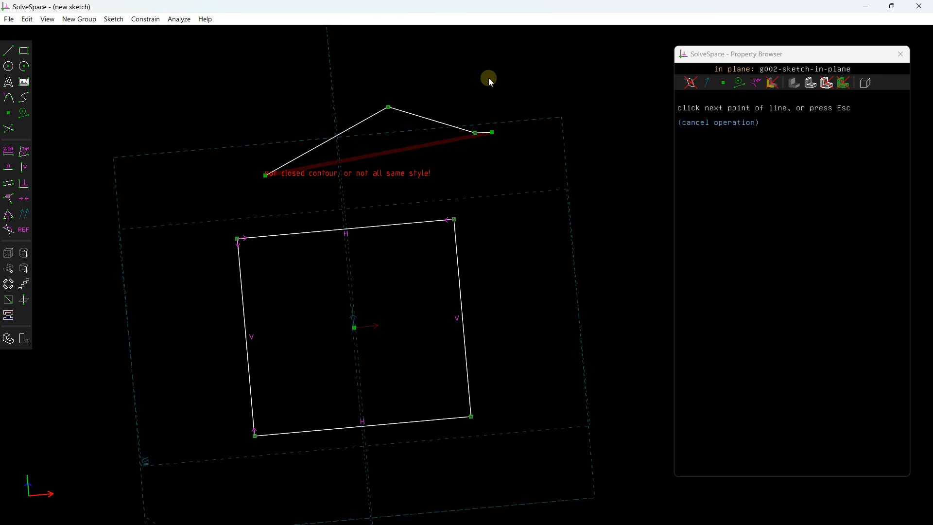
key("Escape")
Constrain the two newly added line segments perpendicular to each other
left_click(449, 125)
left_click(508, 120)
left_click(23, 183)
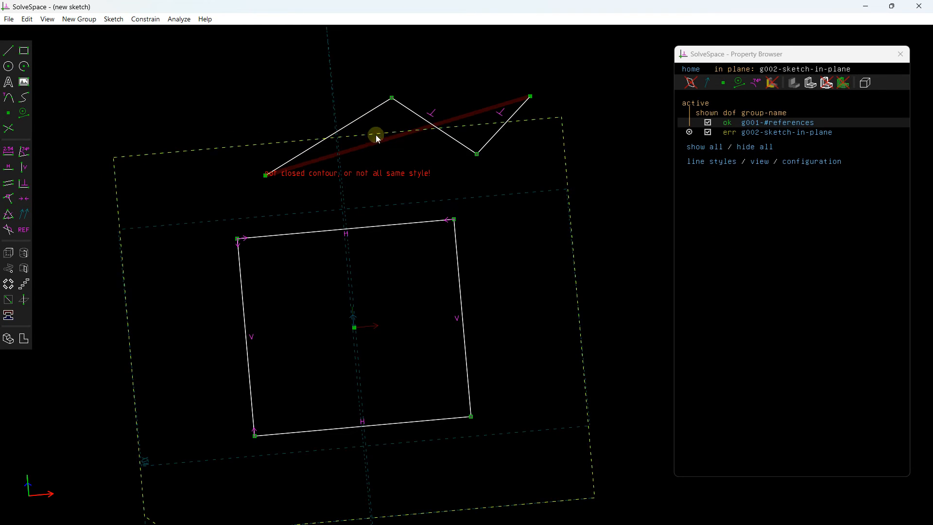
Constrain the original slanted line perpendicular to the middle segment of the zigzag
left_click(370, 114)
left_click(405, 105)
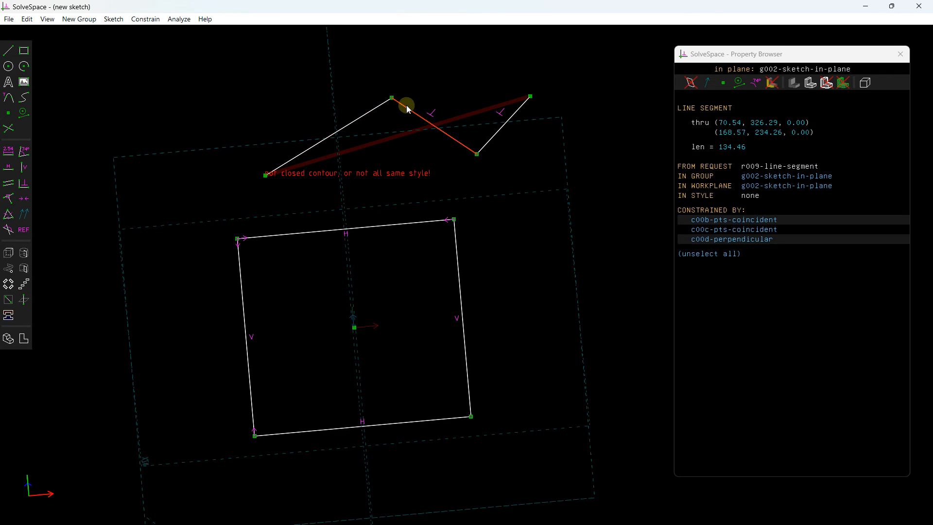
left_click(24, 183)
left_click(528, 332)
left_click(415, 201)
left_click(321, 146)
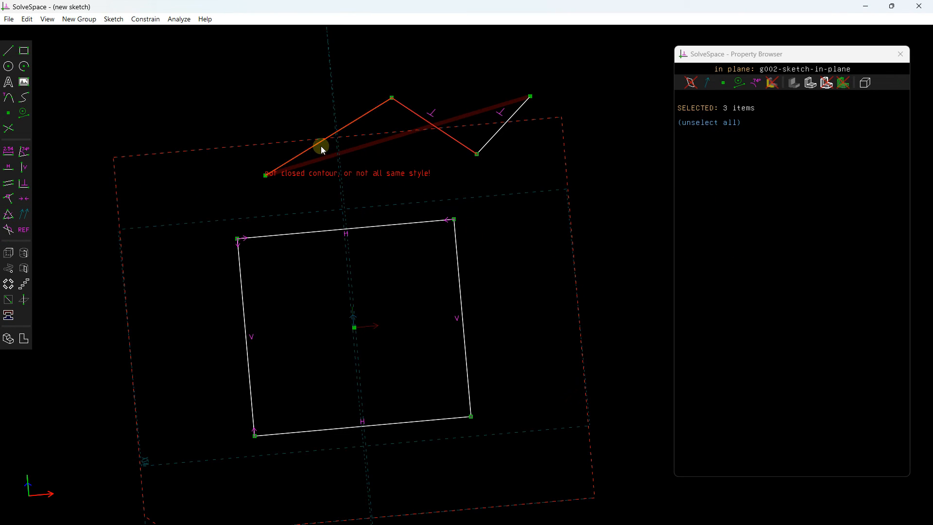
left_click(26, 191)
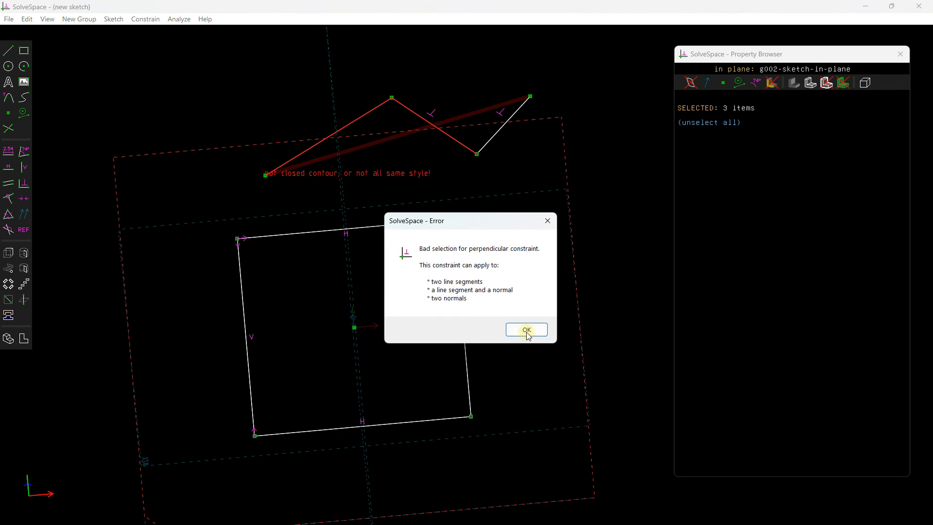
left_click(547, 221)
left_click(358, 117)
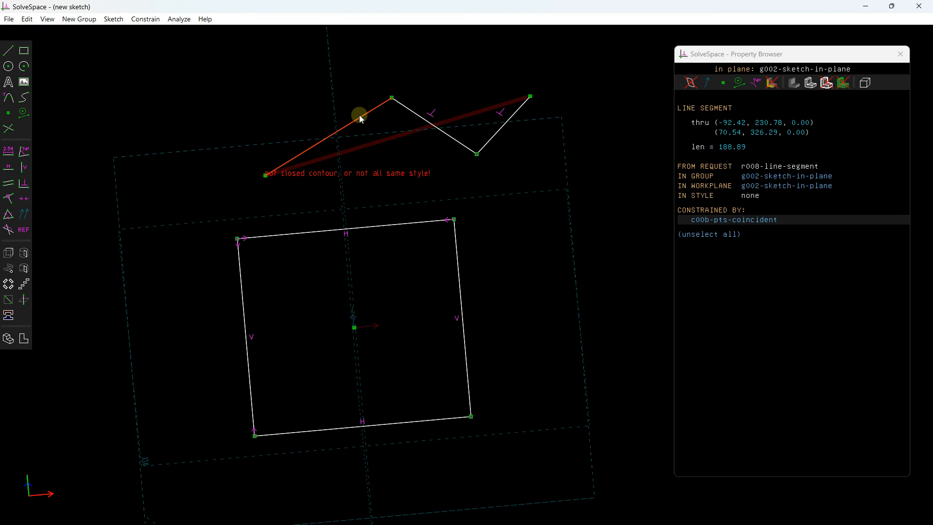
left_click(408, 109)
left_click(24, 183)
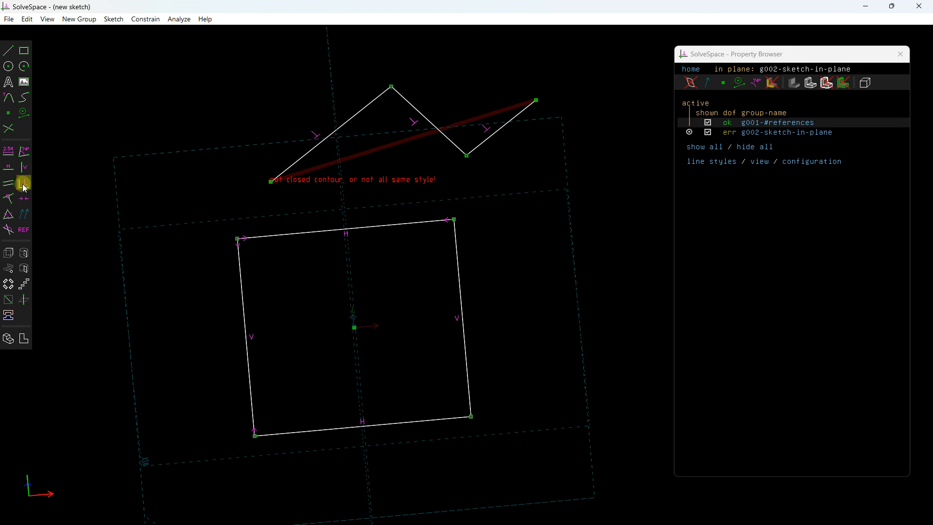
Delete both perpendicular constraints from the zigzag line chain
scroll(368, 166, "down", 4)
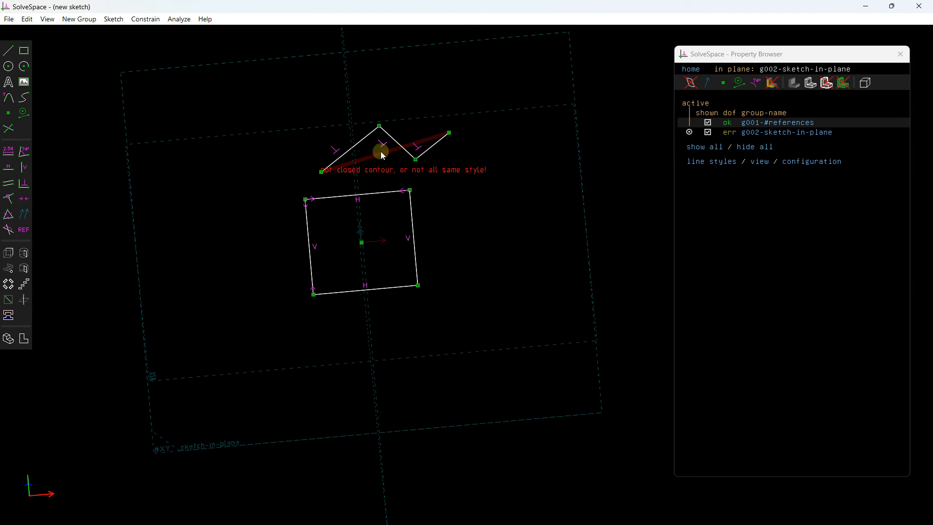
scroll(360, 149, "up", 2)
left_click(331, 150)
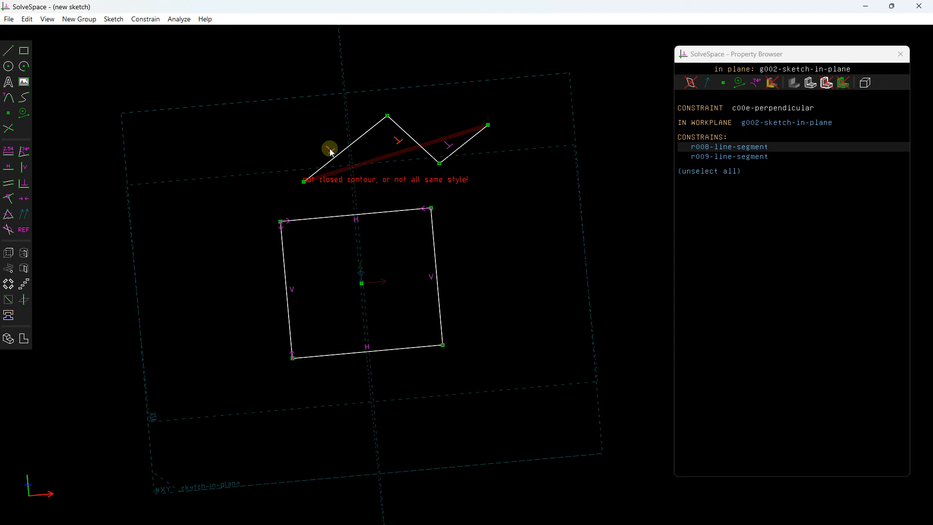
key("Delete")
left_click(399, 138)
key("Delete")
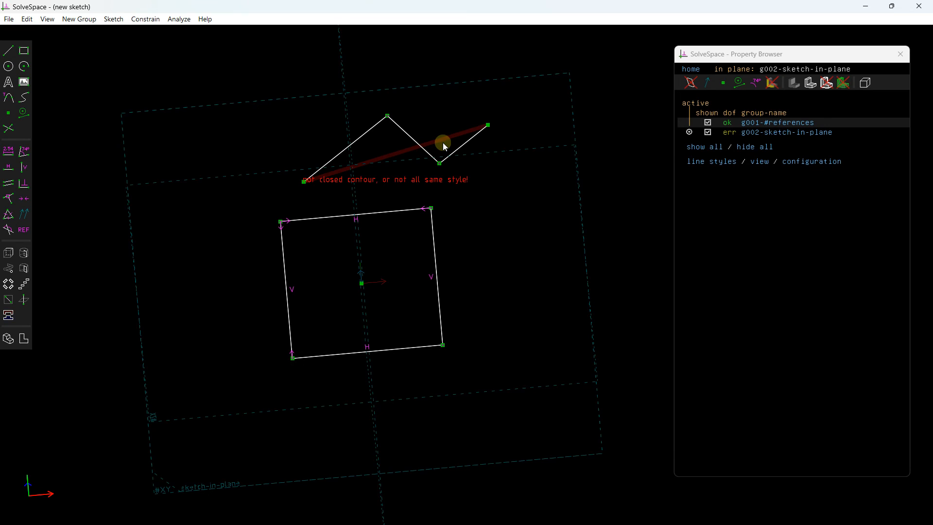
Delete the zigzag lines and the rectangle with all their remaining constraints from the sketch
left_click_drag(544, 77, 214, 402)
key("Delete")
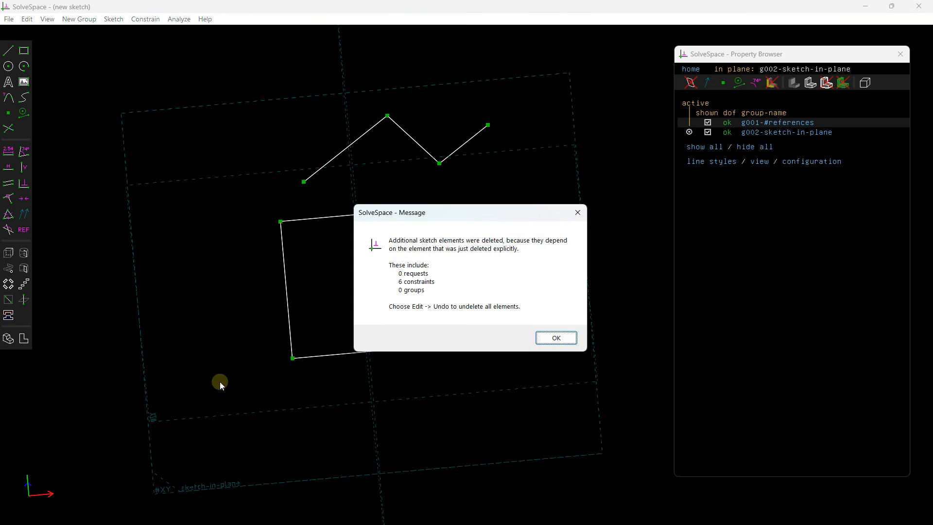
left_click(556, 336)
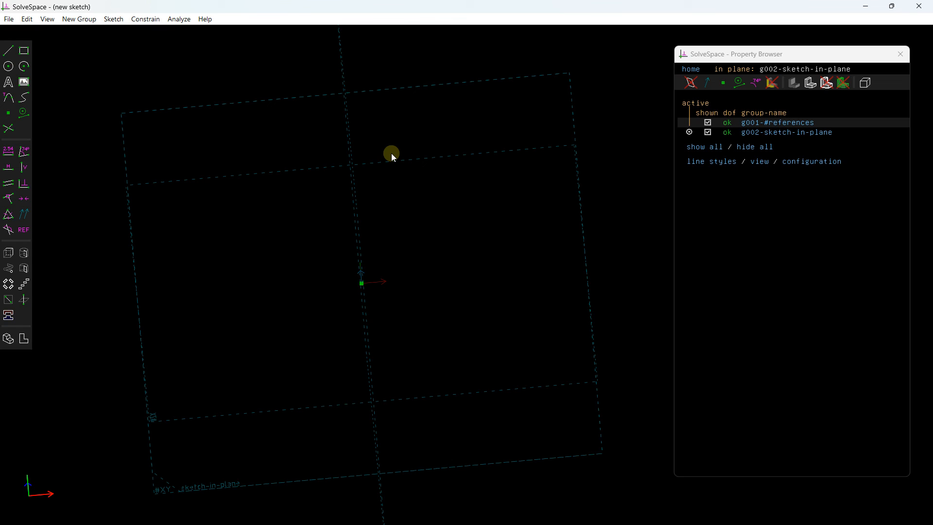
right_click_drag(391, 153, 391, 142)
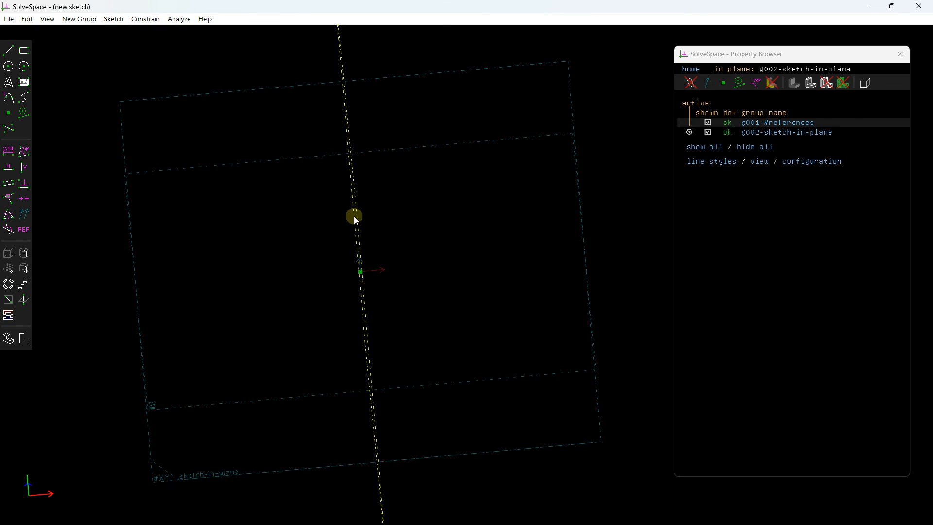
key("w")
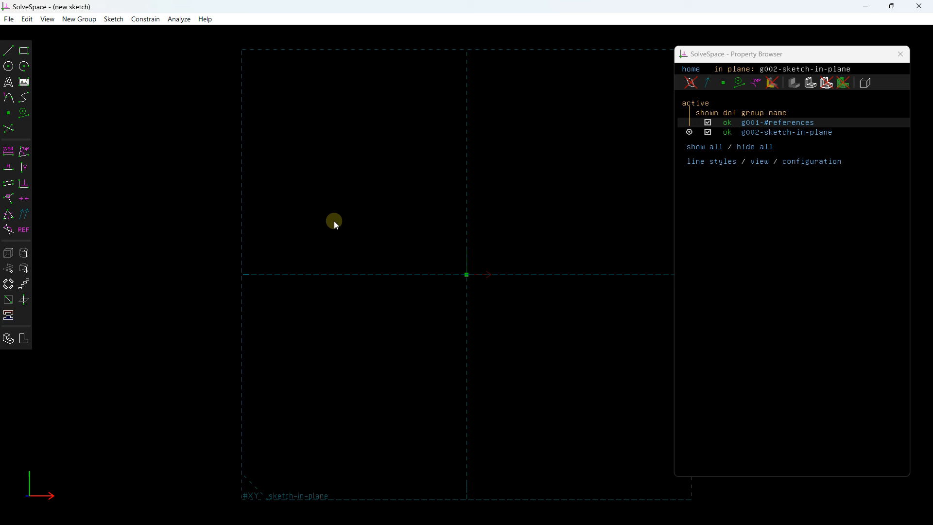
right_click_drag(170, 148, 80, 144)
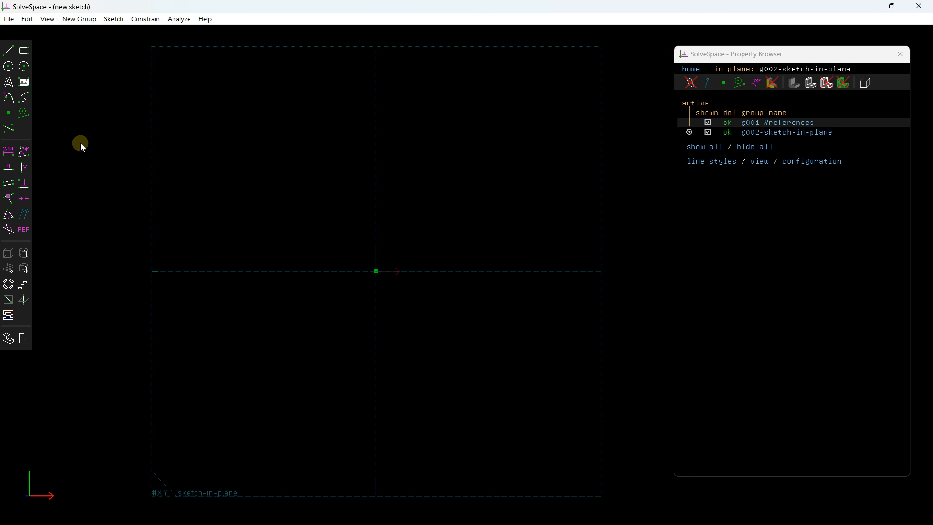